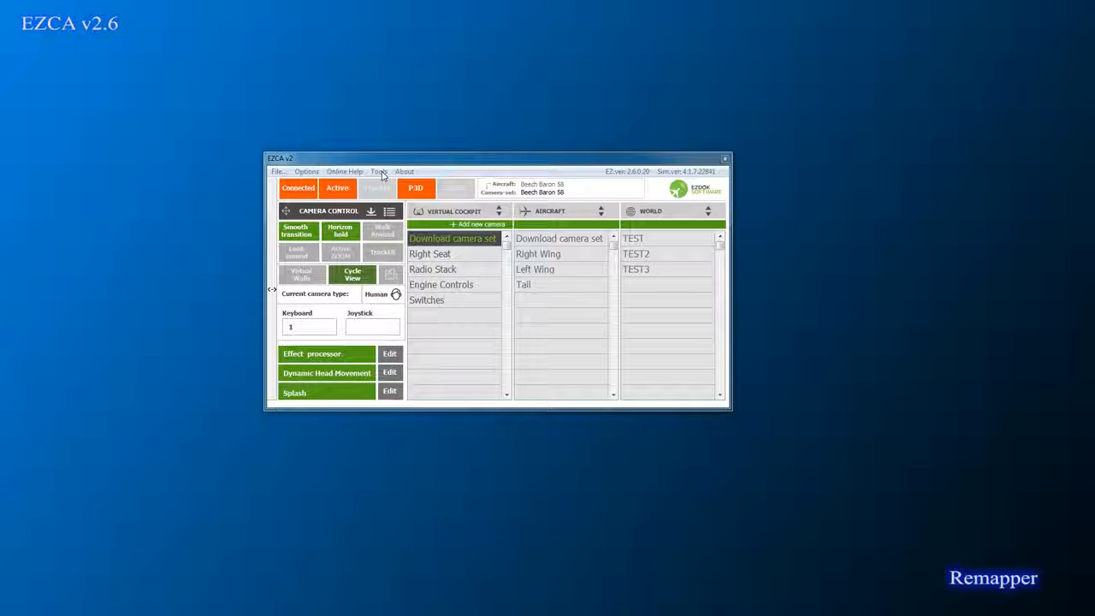
# Step: Launch the Camera-set remapper from EZCA's extra tools list
pyautogui.click(381, 172)
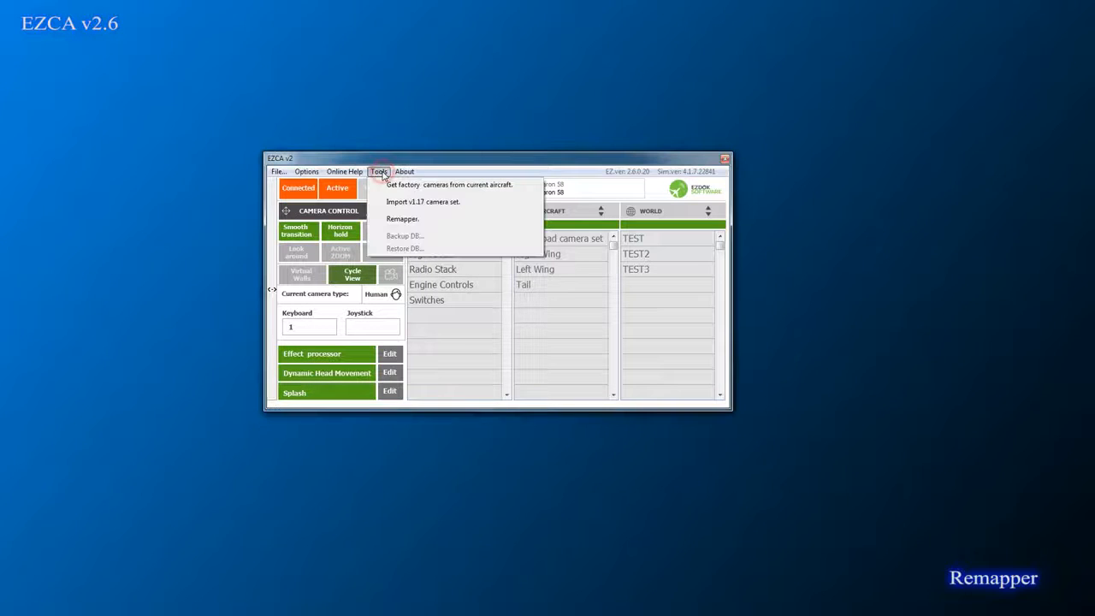
pyautogui.click(400, 219)
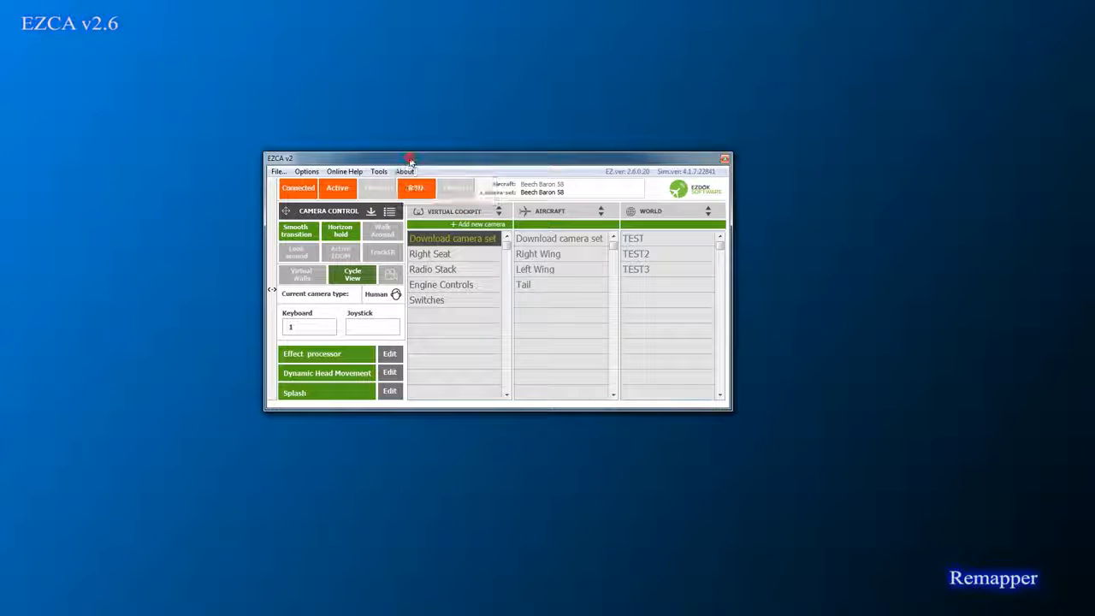
pyautogui.click(389, 212)
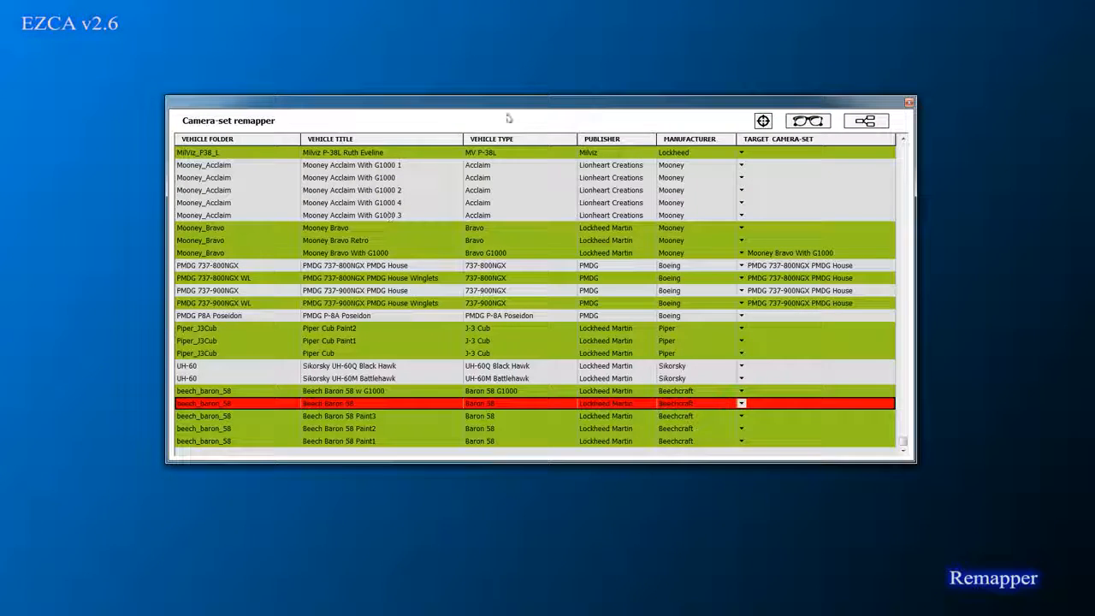
pyautogui.moveTo(513, 108); pyautogui.dragTo(509, 110)
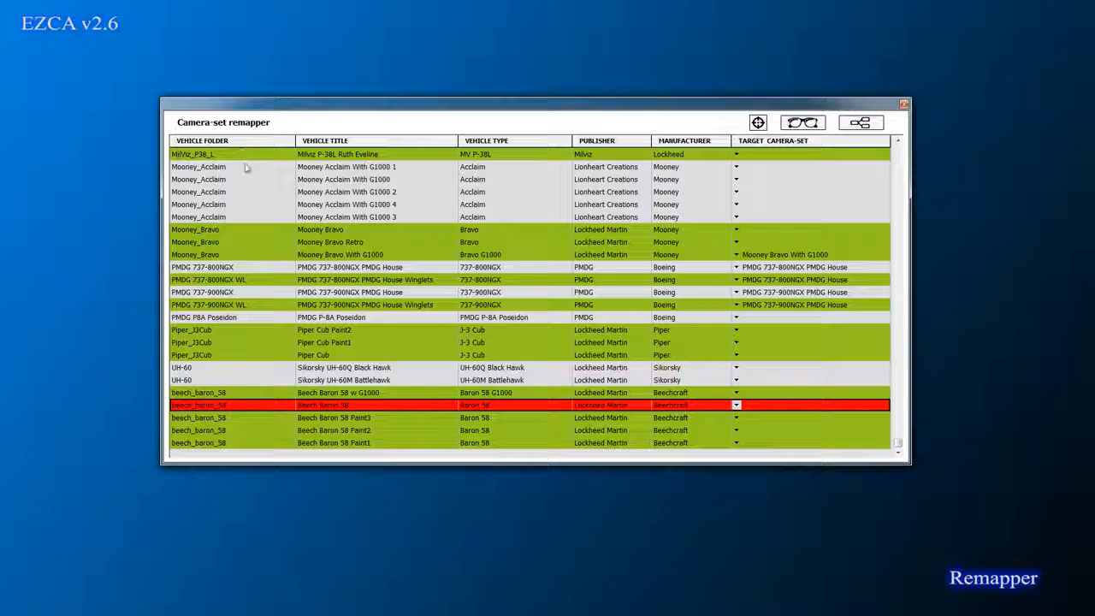
pyautogui.moveTo(897, 442); pyautogui.dragTo(897, 146)
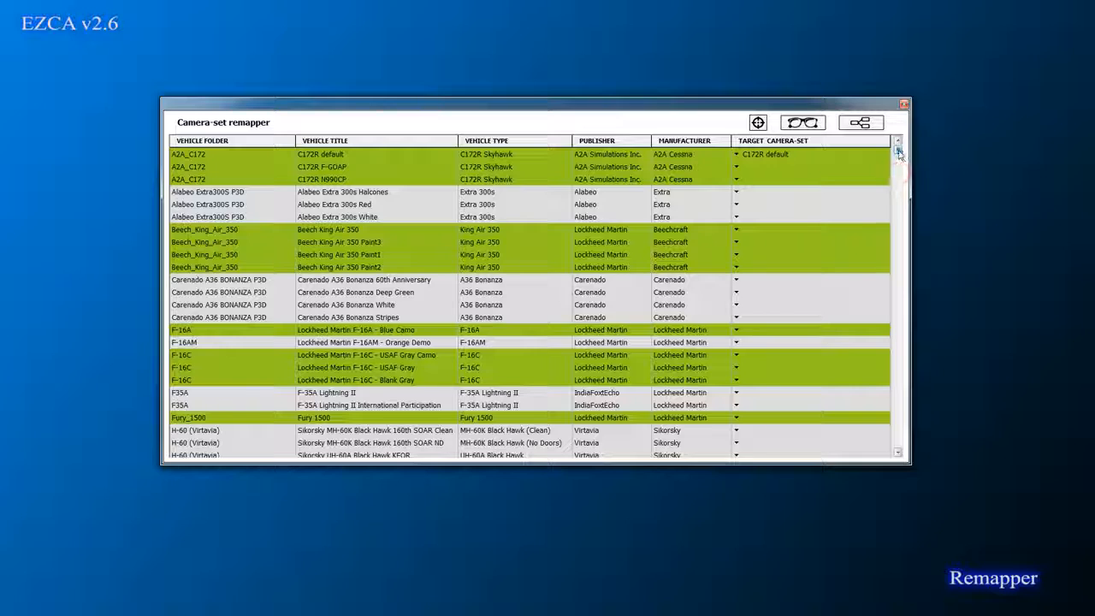
pyautogui.moveTo(914, 338); pyautogui.dragTo(904, 455)
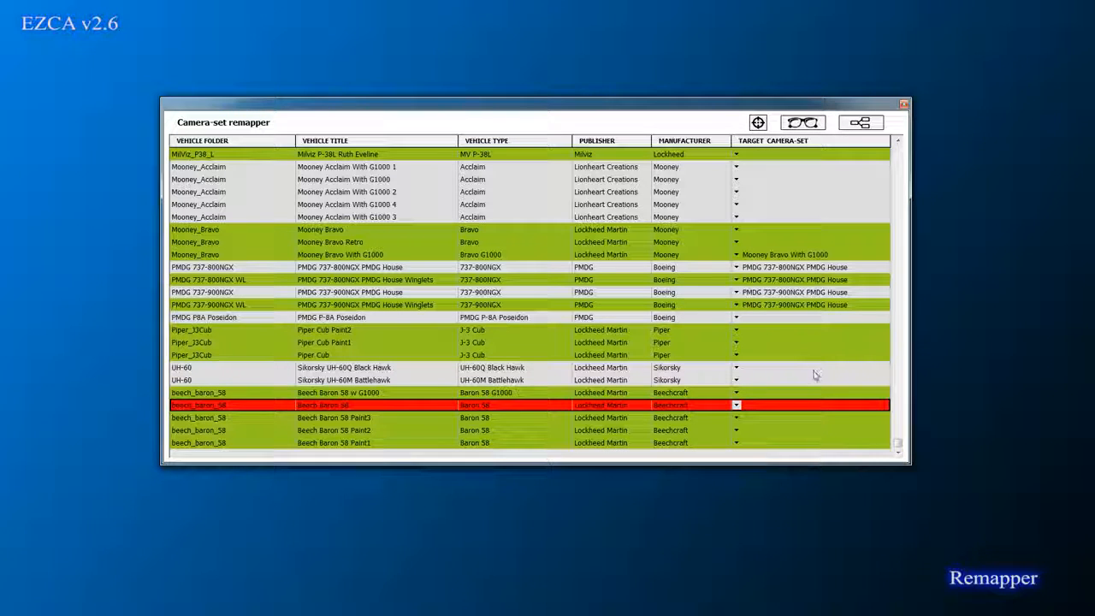
# Step: Open the Beech Baron 58 row's camera-set list and leave it blank, then open the PMDG 737-900NGX WL row's list
pyautogui.click(735, 407)
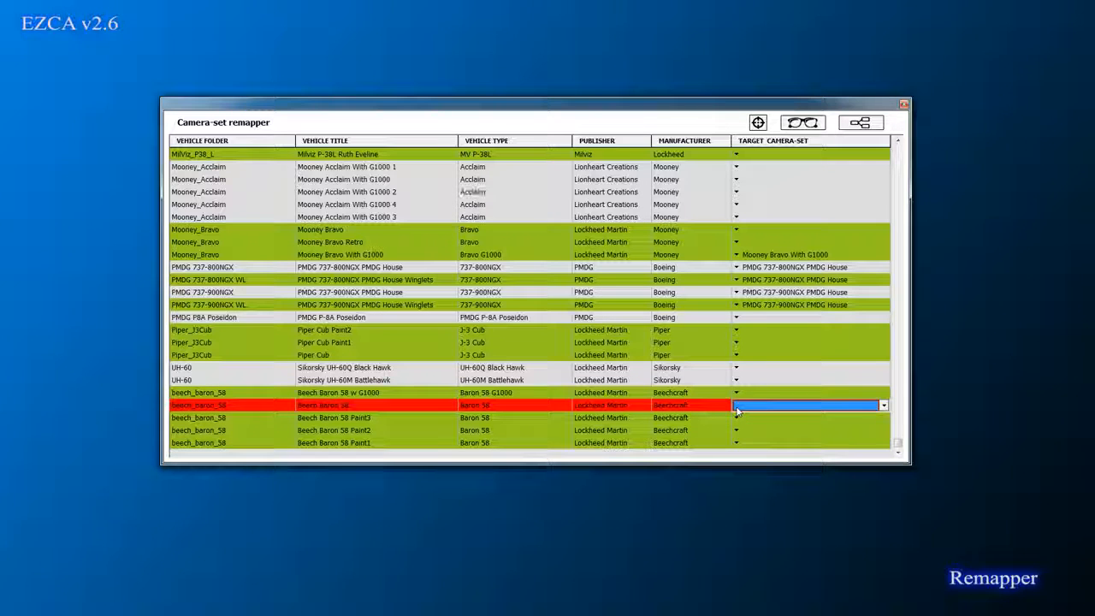
pyautogui.click(738, 410)
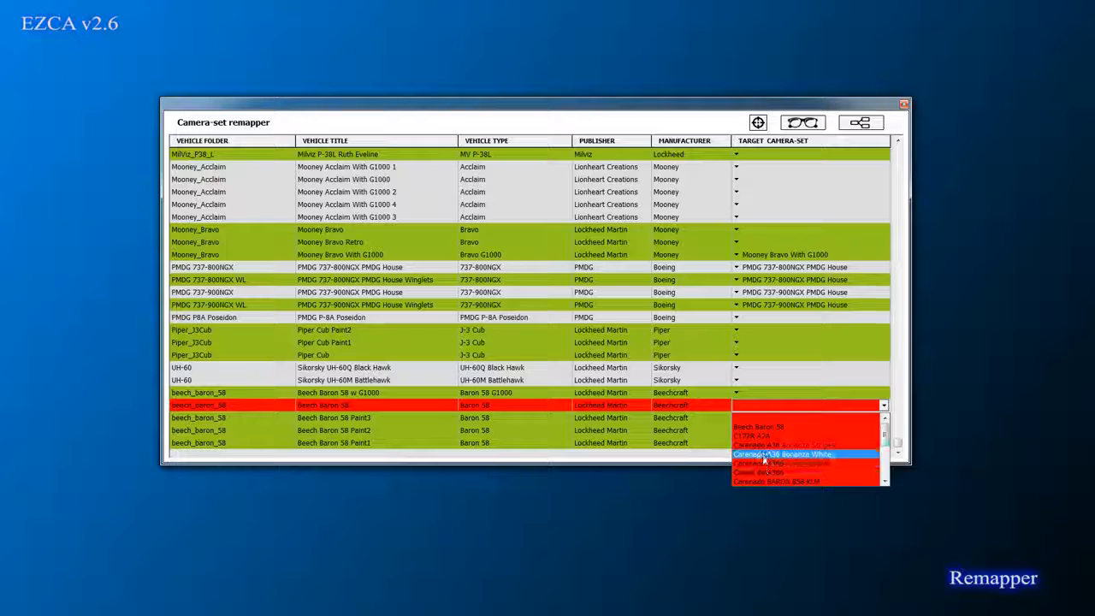
pyautogui.click(763, 406)
pyautogui.click(777, 305)
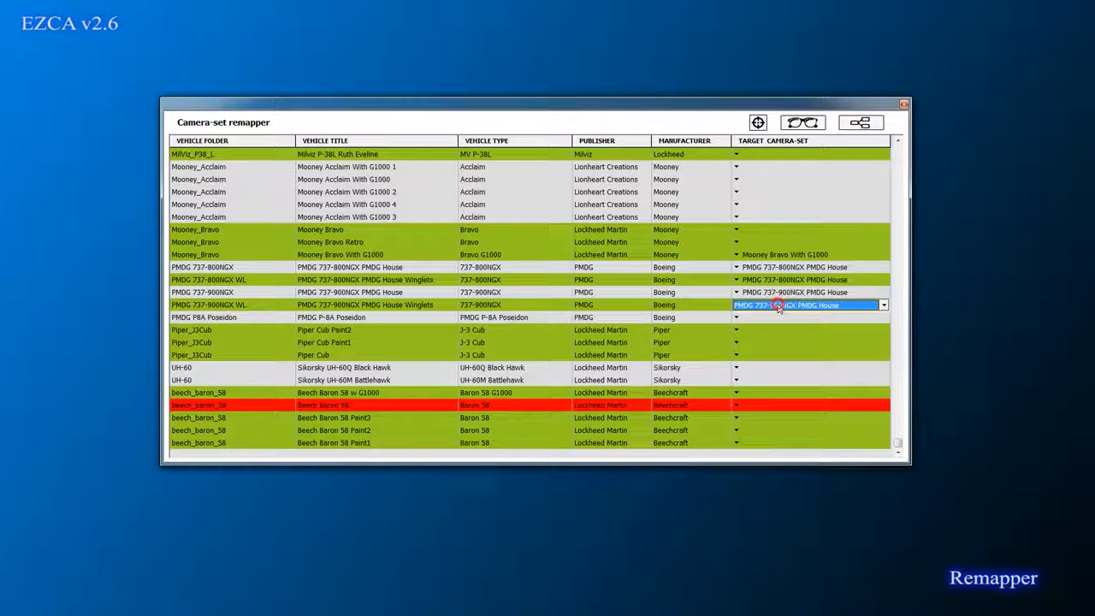
pyautogui.click(777, 305)
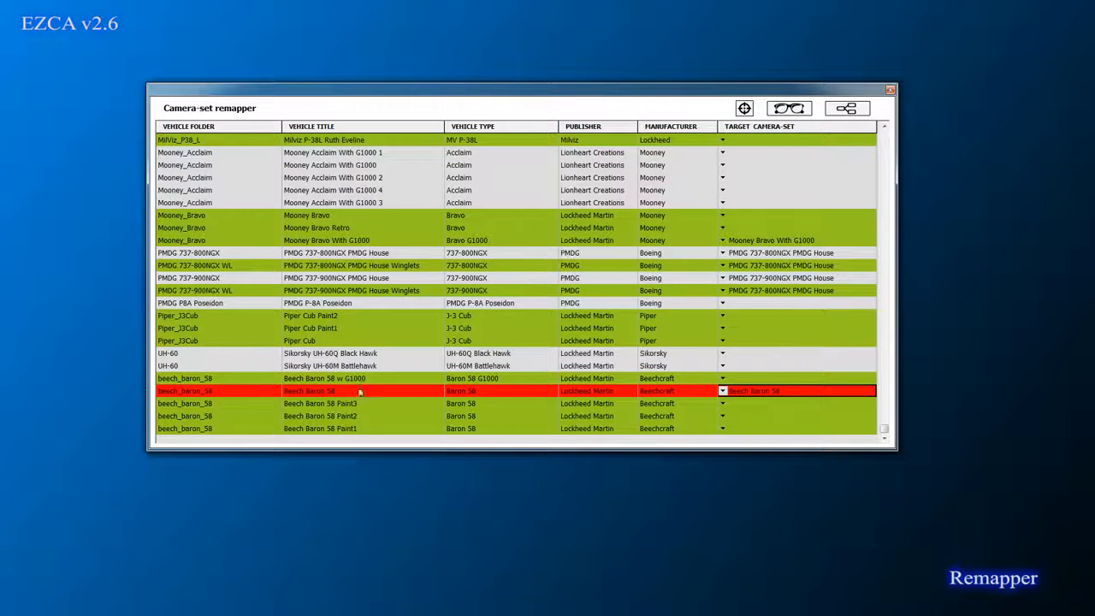
# Step: Assign the Beech Baron 58 camera set to the G1000, Paint3, Paint2 and Paint1 rows
pyautogui.click(724, 380)
pyautogui.click(726, 382)
pyautogui.click(744, 410)
pyautogui.click(729, 405)
pyautogui.click(726, 405)
pyautogui.click(734, 414)
pyautogui.click(730, 417)
pyautogui.click(730, 417)
pyautogui.click(734, 438)
pyautogui.click(730, 428)
pyautogui.click(730, 428)
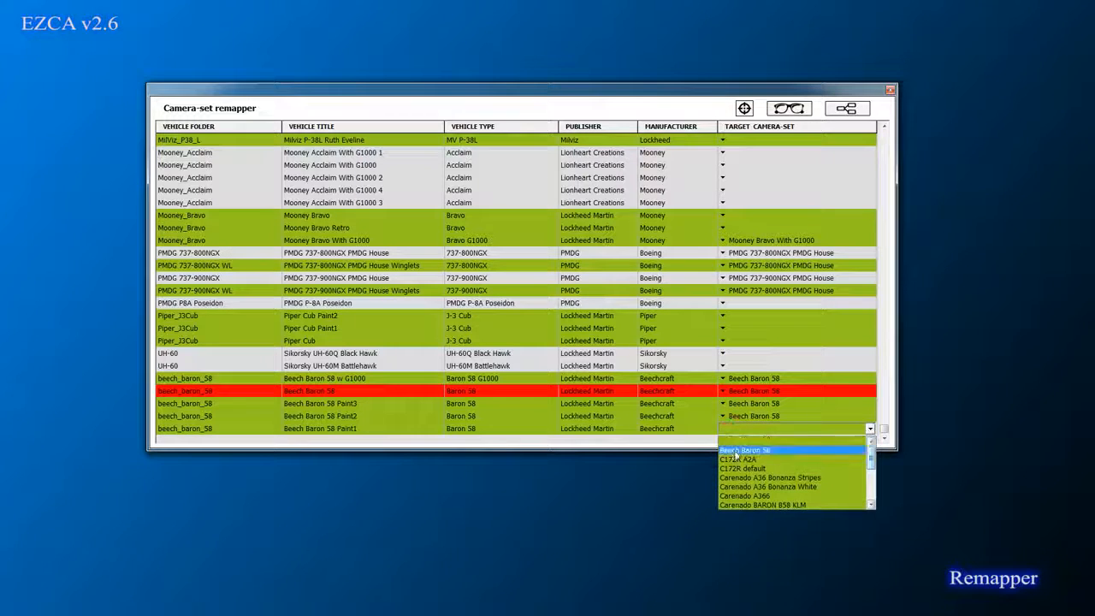
pyautogui.click(734, 446)
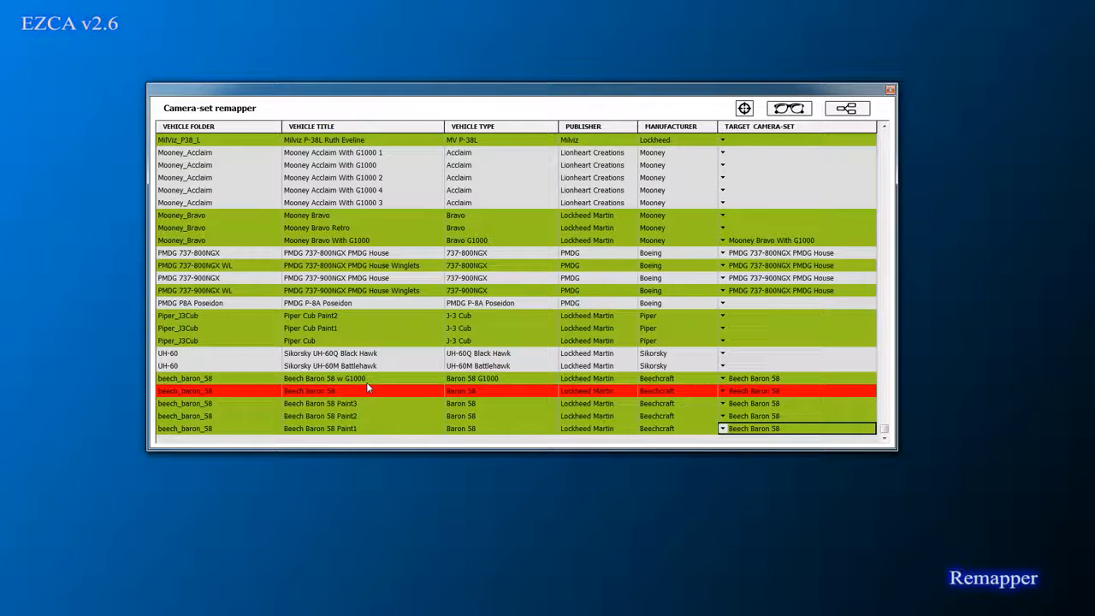
# Step: Select the Paint1, Paint2 and plain Beech Baron 58 rows to review their mappings
pyautogui.click(306, 429)
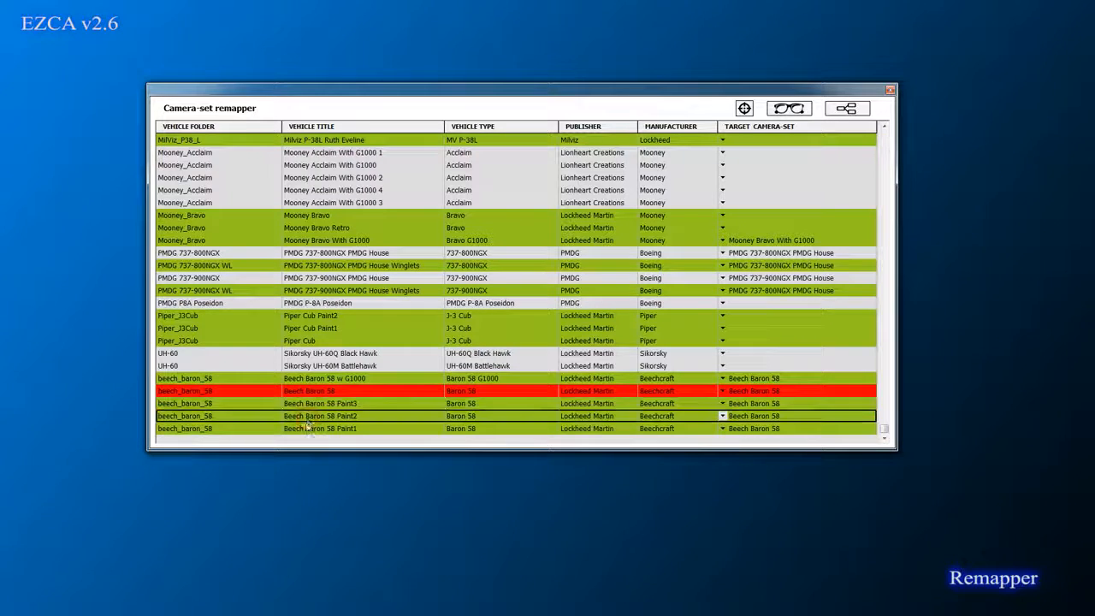
pyautogui.click(308, 416)
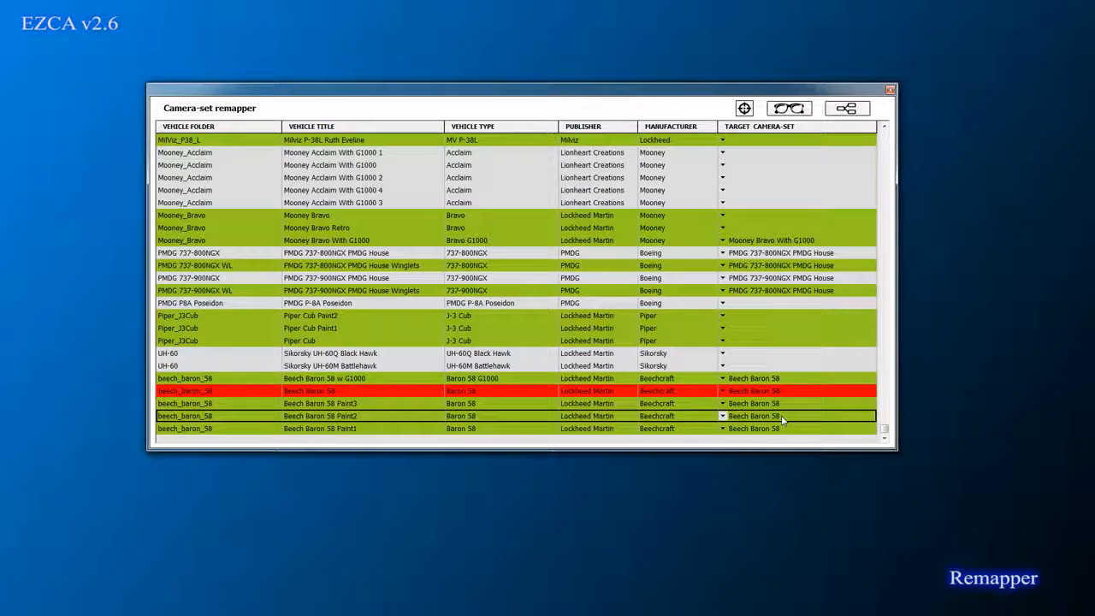
pyautogui.click(733, 391)
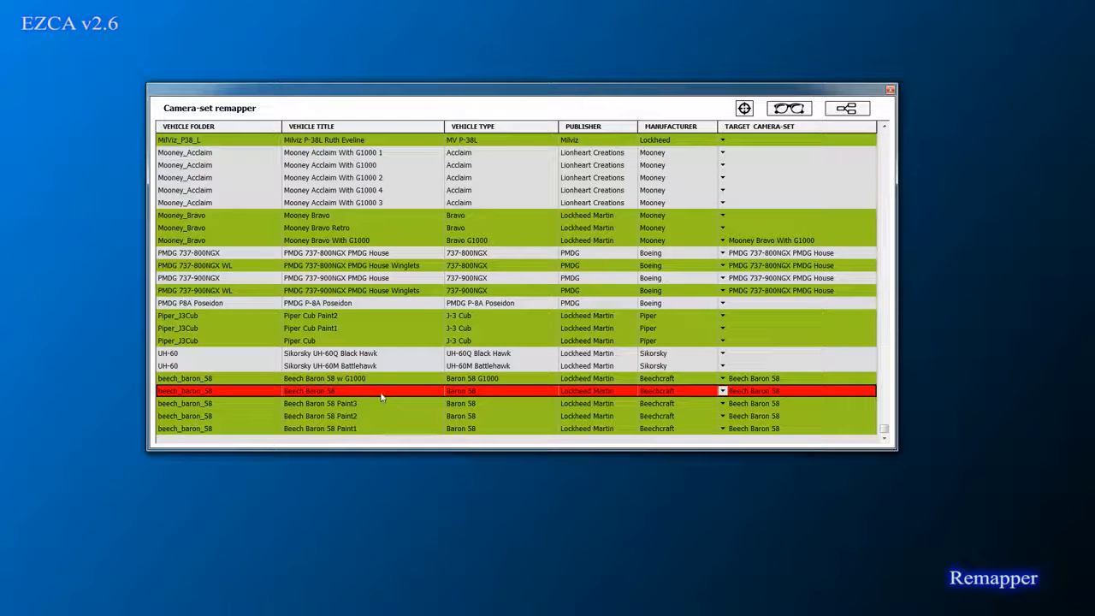
# Step: Map the Beech Baron 58 row to C172R A2A, then switch it to C172R default
pyautogui.click(734, 392)
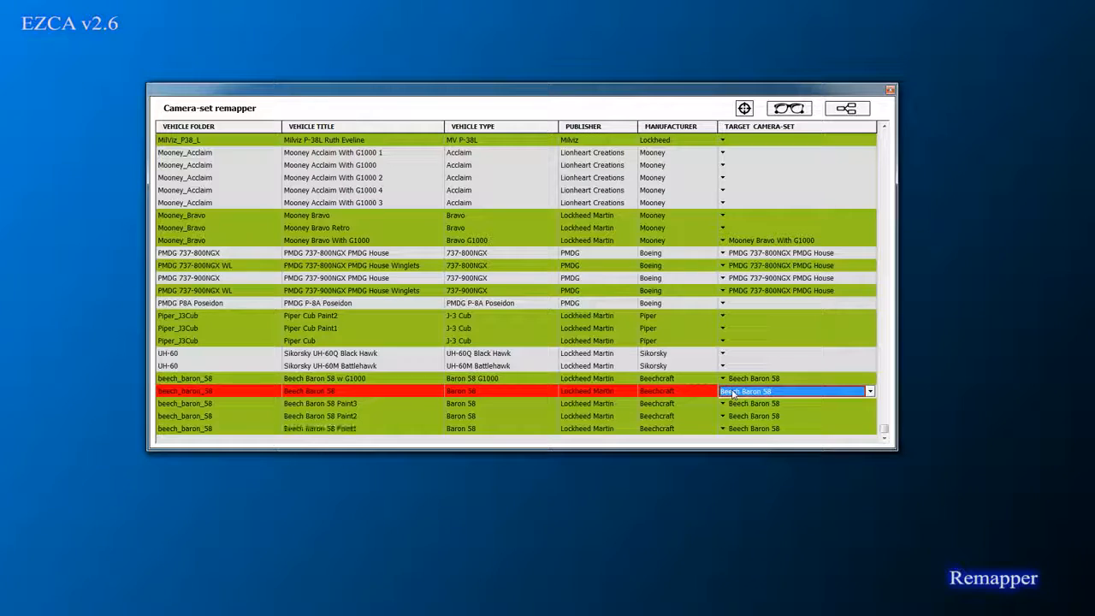
pyautogui.click(735, 393)
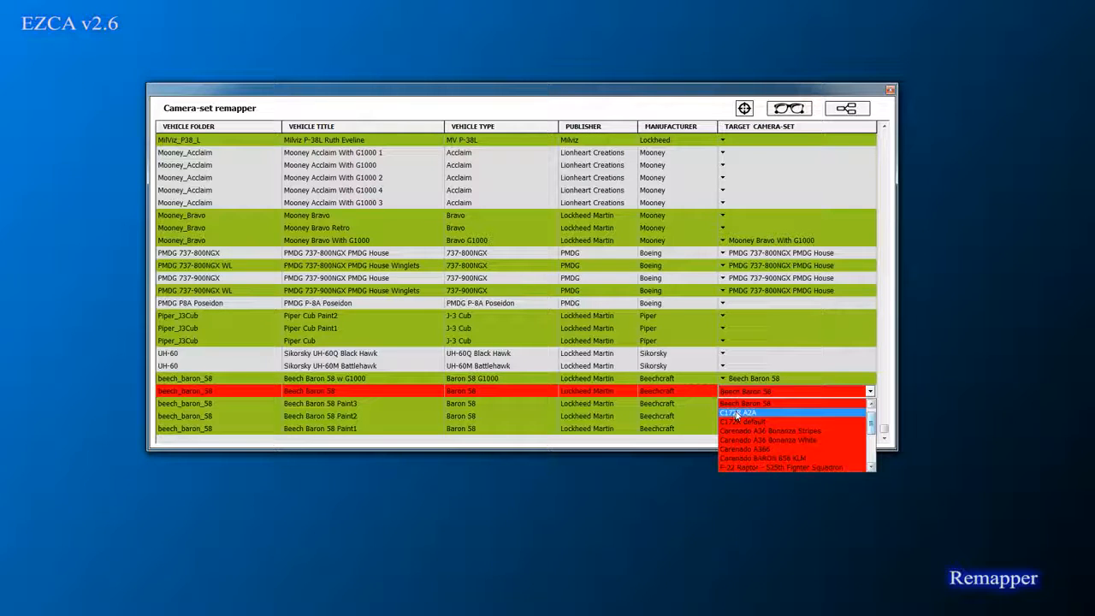
pyautogui.click(738, 412)
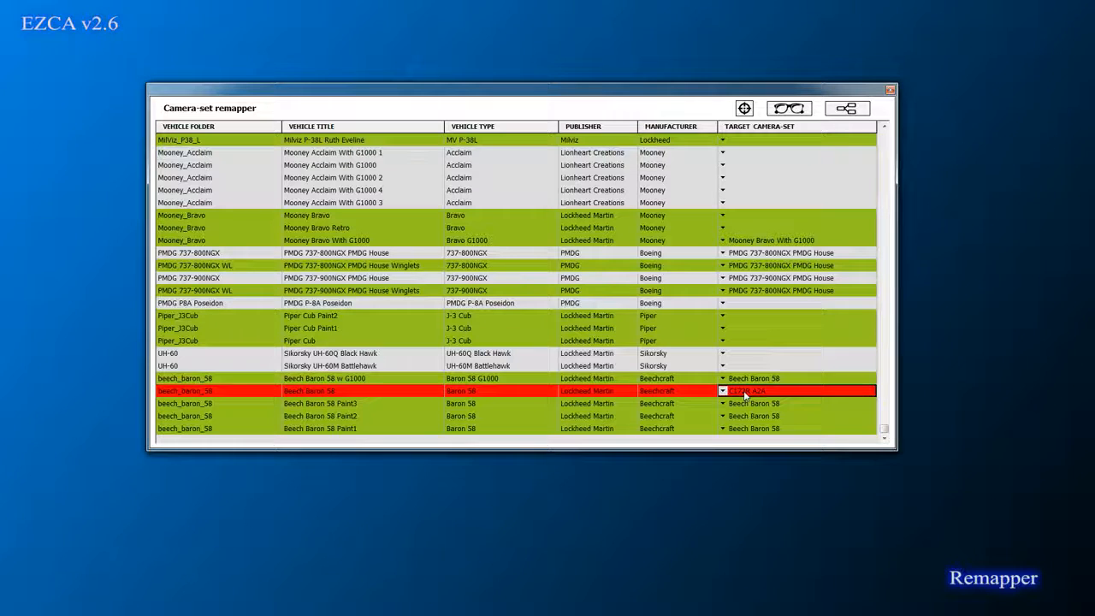
pyautogui.click(744, 395)
pyautogui.click(743, 414)
# Step: Move the main EZCA window to the top left and map the Beech Baron 58 row back to Beech Baron 58
pyautogui.hotkey('alt', 'Tab')
pyautogui.moveTo(417, 89); pyautogui.dragTo(430, 35)
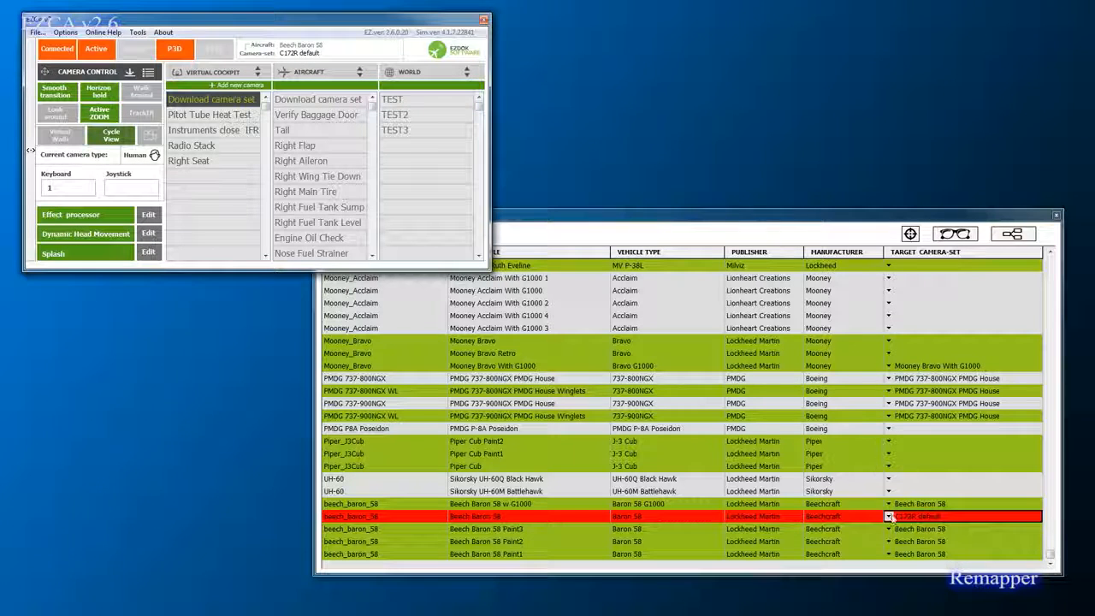
pyautogui.click(888, 516)
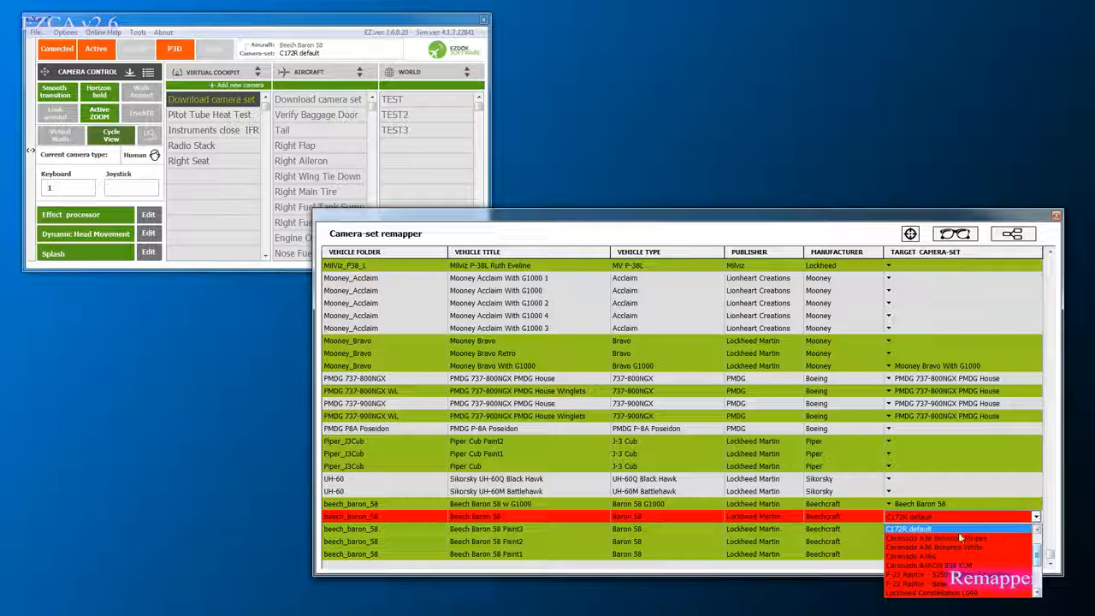
pyautogui.scroll(2, 960, 538)
pyautogui.click(935, 537)
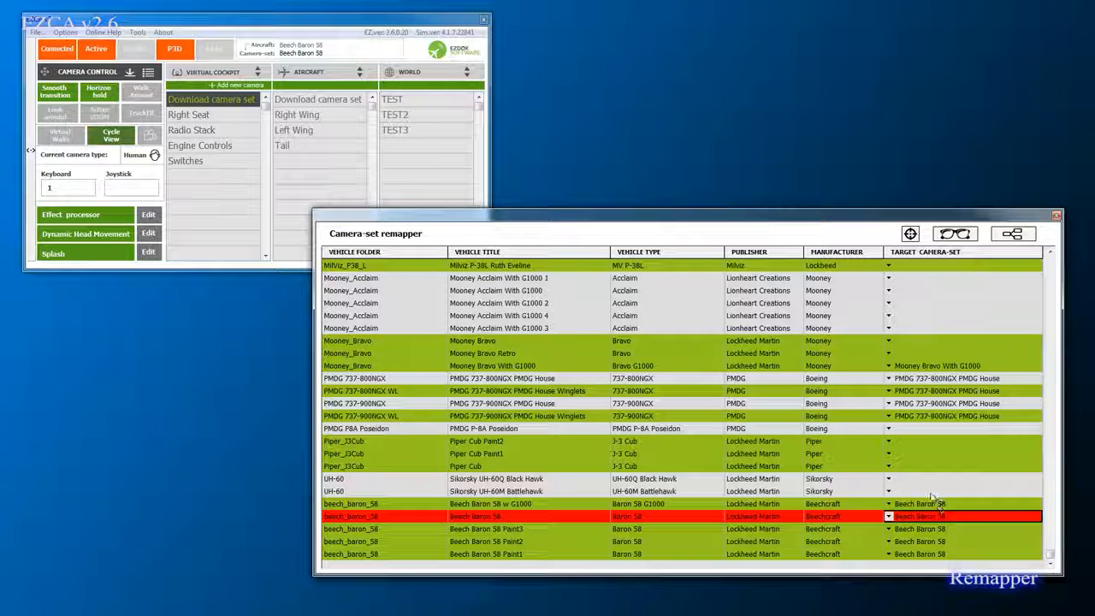
# Step: Change the row's target to C172R A2A, then to Carenado A36 Bonanza Stripes
pyautogui.click(937, 516)
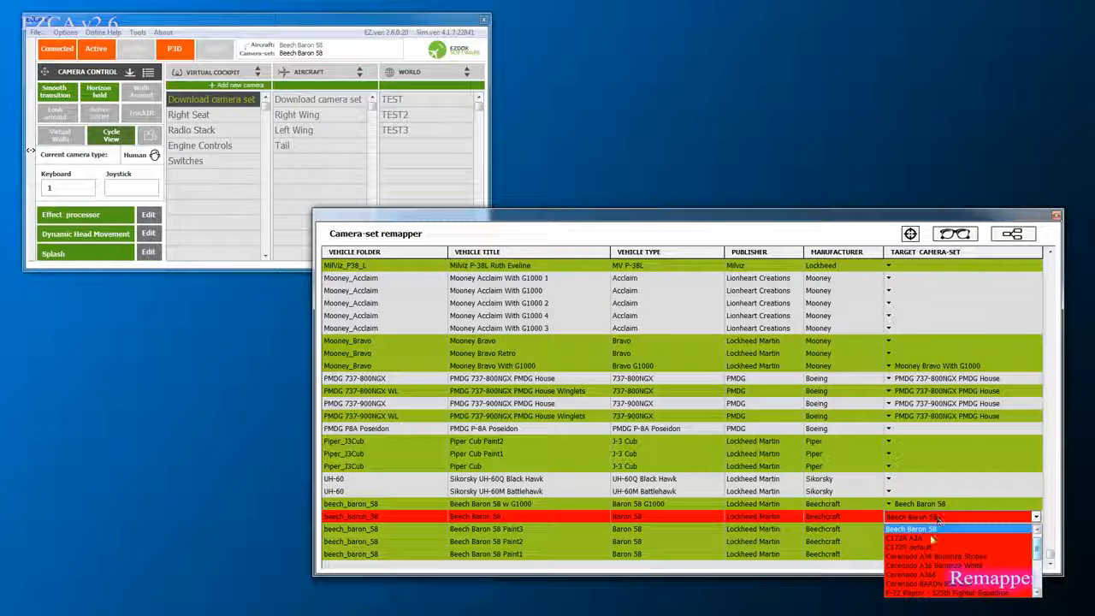
pyautogui.click(924, 538)
pyautogui.click(935, 517)
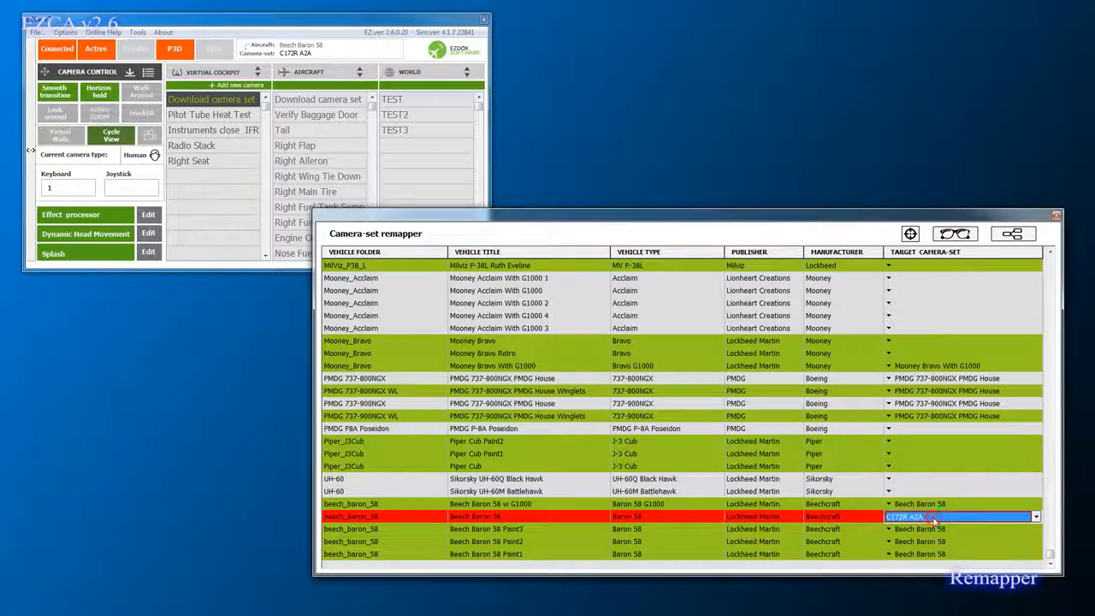
pyautogui.click(929, 538)
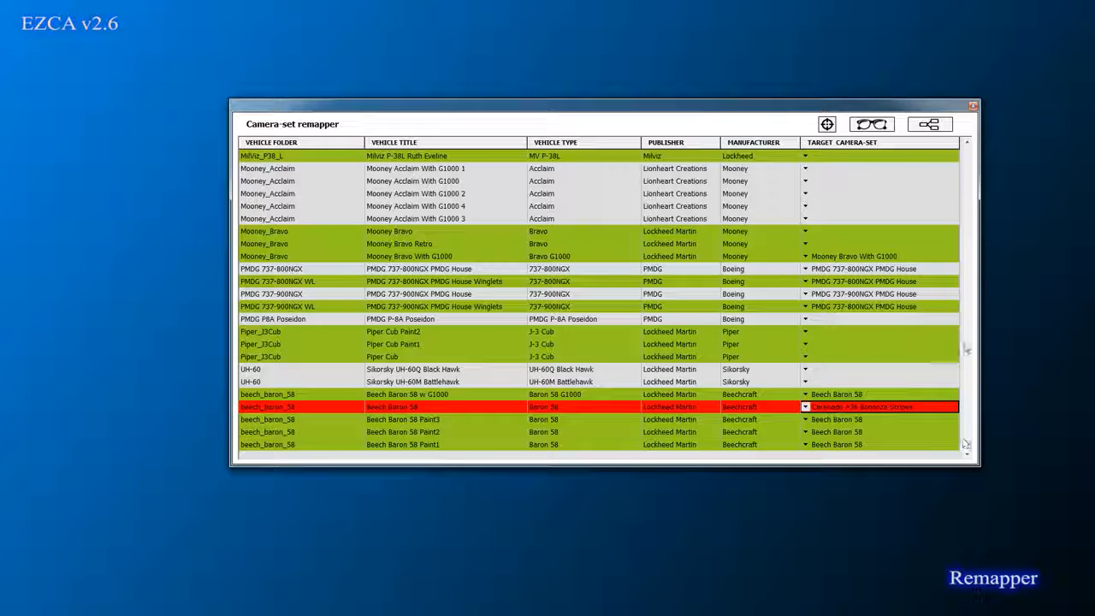
pyautogui.click(967, 343)
pyautogui.click(966, 343)
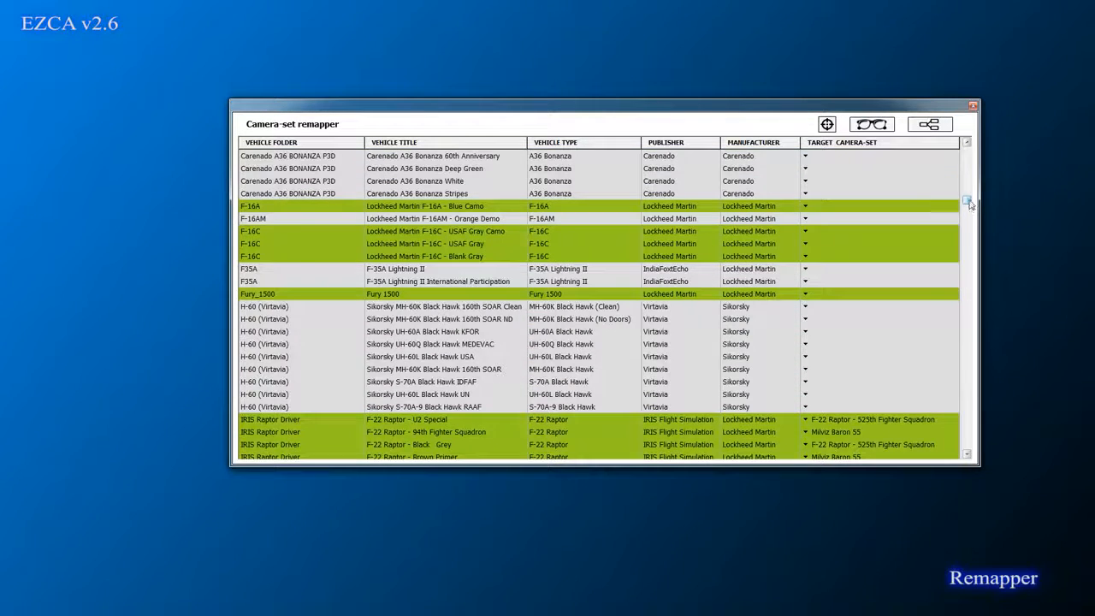
pyautogui.click(969, 198)
pyautogui.moveTo(967, 152); pyautogui.dragTo(969, 336)
pyautogui.click(966, 330)
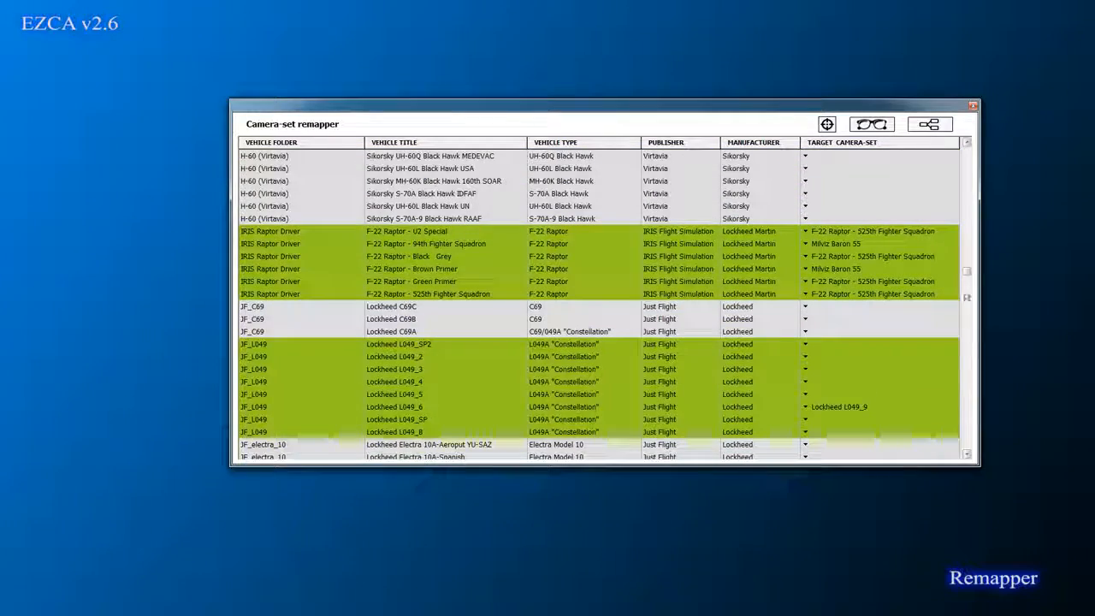
pyautogui.moveTo(970, 354); pyautogui.dragTo(967, 177)
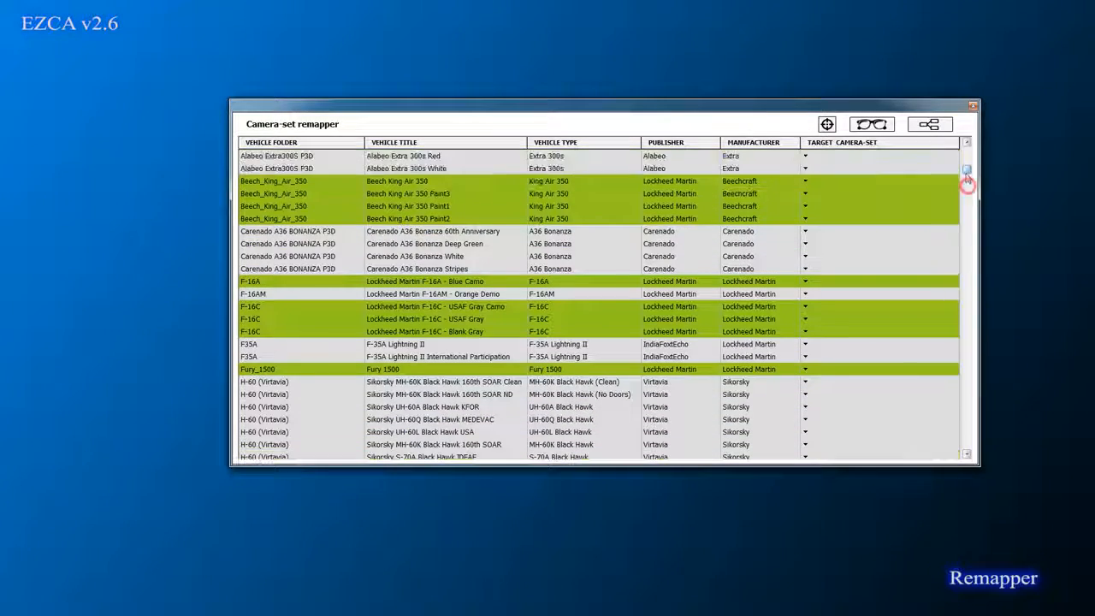
pyautogui.click(826, 124)
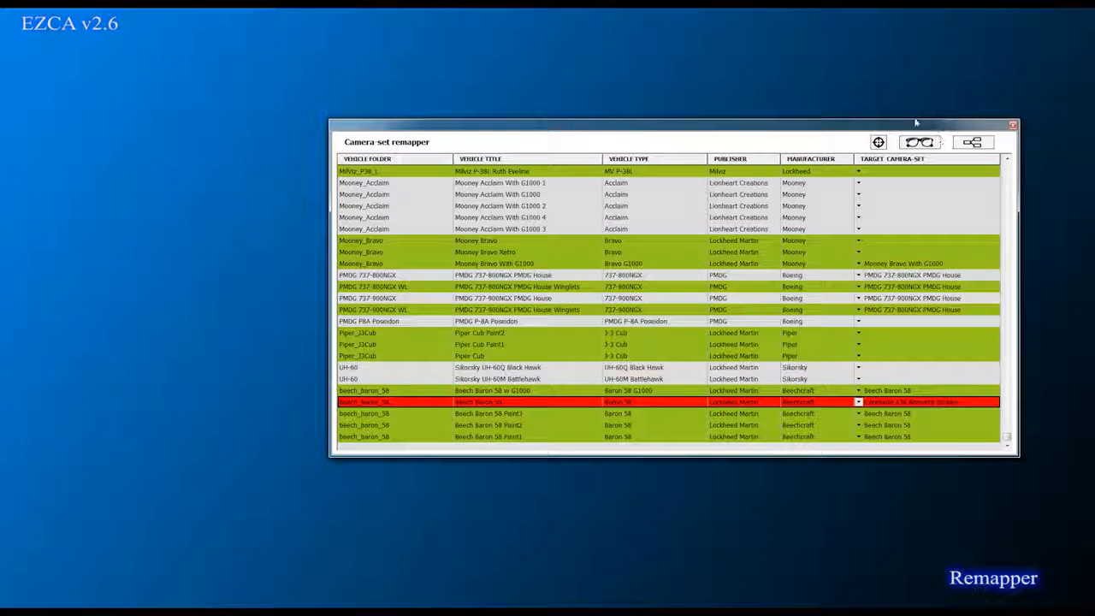
# Step: Open the Camera set explorer and close it again
pyautogui.click(920, 142)
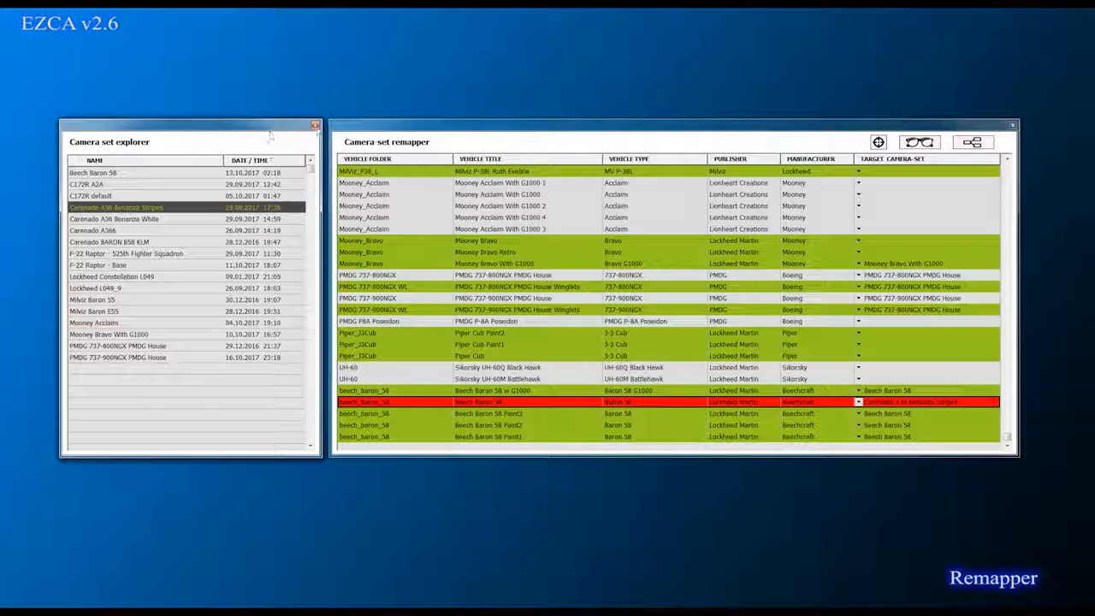
pyautogui.click(316, 127)
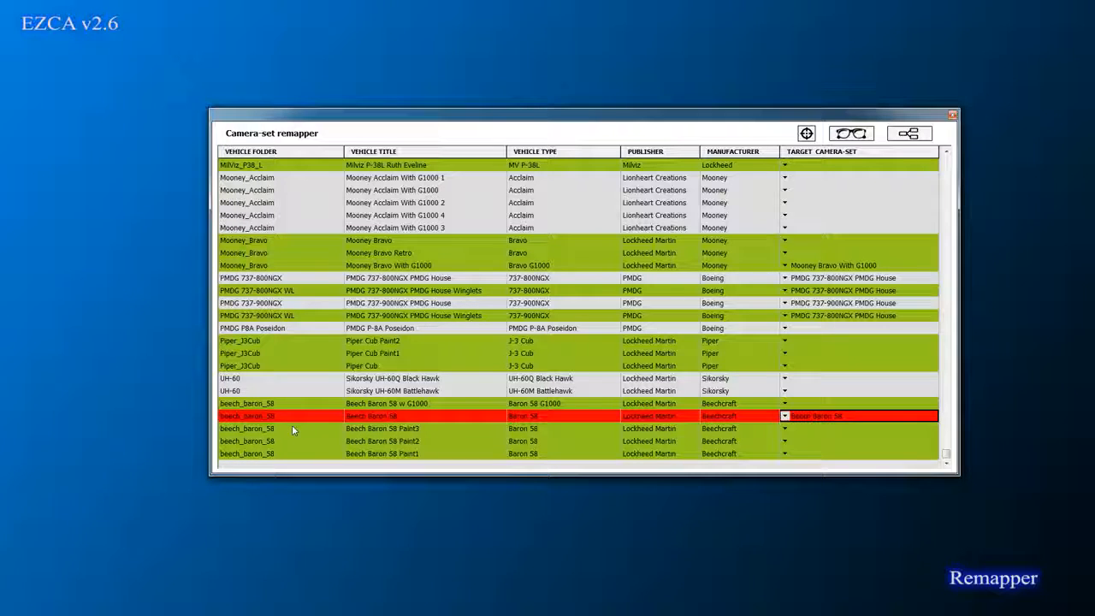
# Step: Enable group editing and assign Beech Baron 58 to all Baron rows via the G1000 row
pyautogui.click(911, 137)
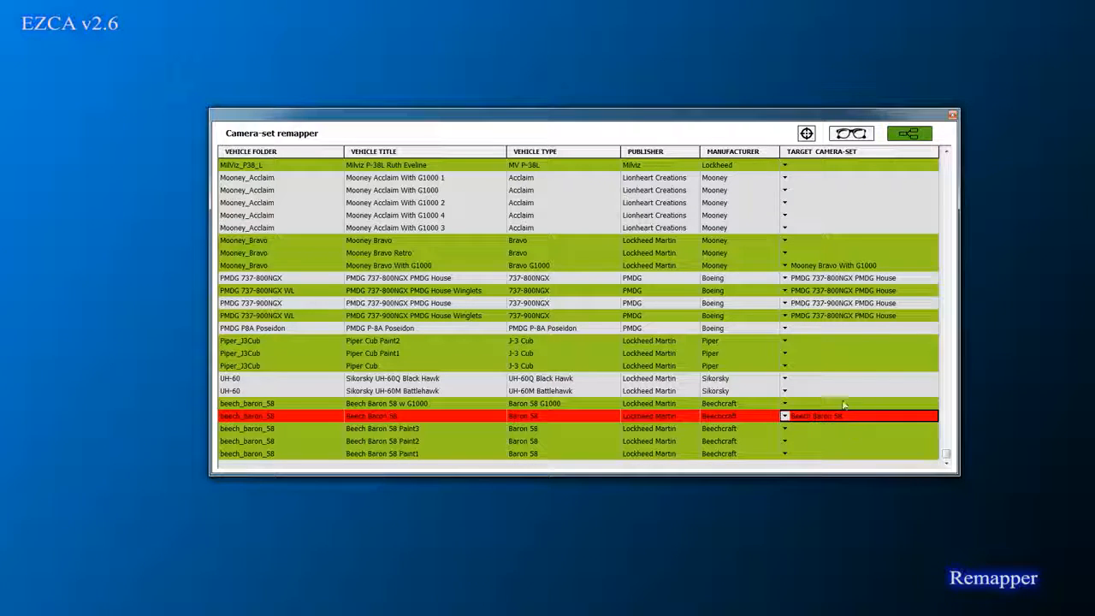
pyautogui.click(786, 403)
pyautogui.click(787, 404)
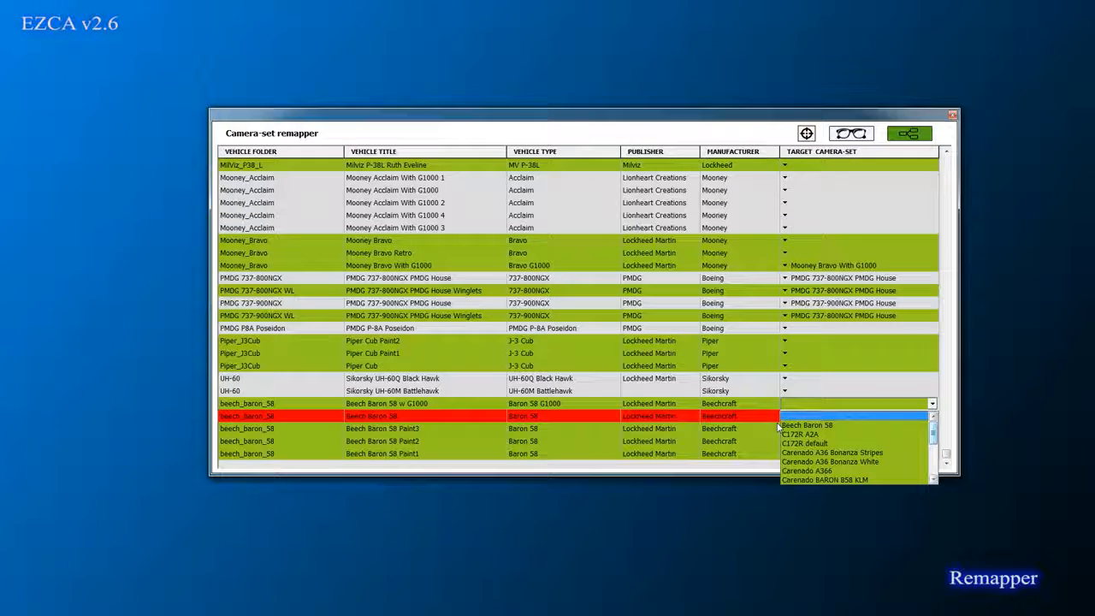
pyautogui.click(845, 425)
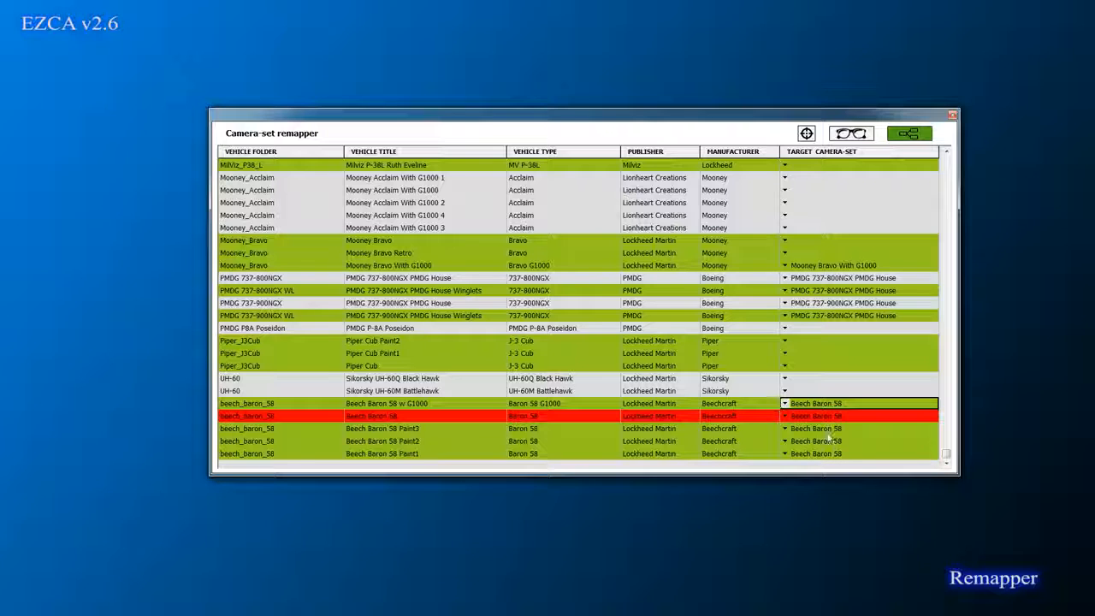
# Step: With group editing off, set Paint3 to C172R A2A, Paint2 to Carenado A366, Paint1 to C172R A2A
pyautogui.click(912, 135)
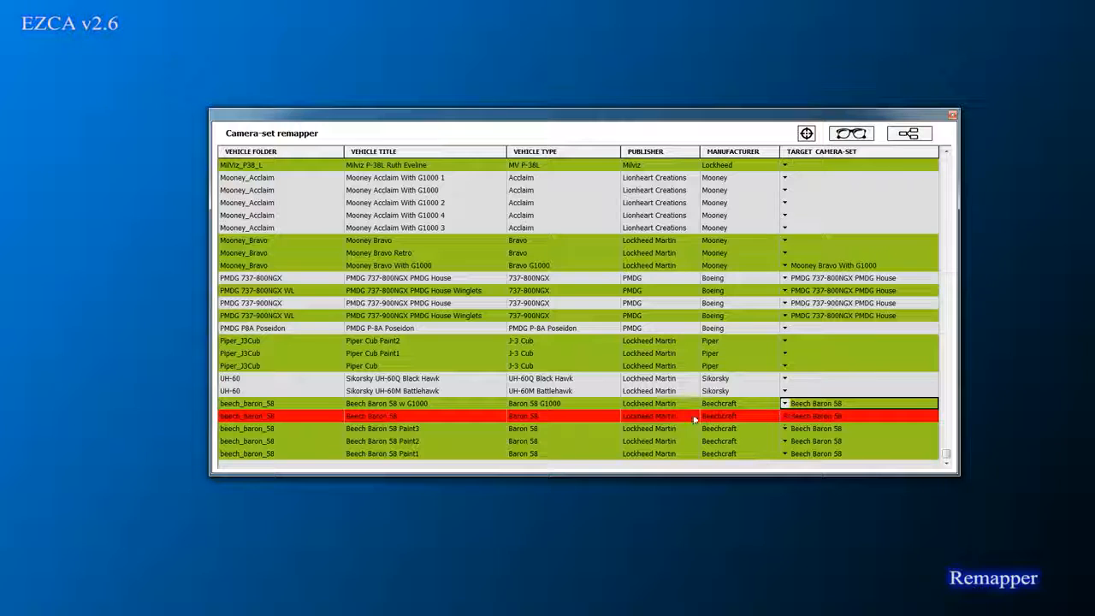
pyautogui.click(605, 431)
pyautogui.click(820, 430)
pyautogui.click(819, 430)
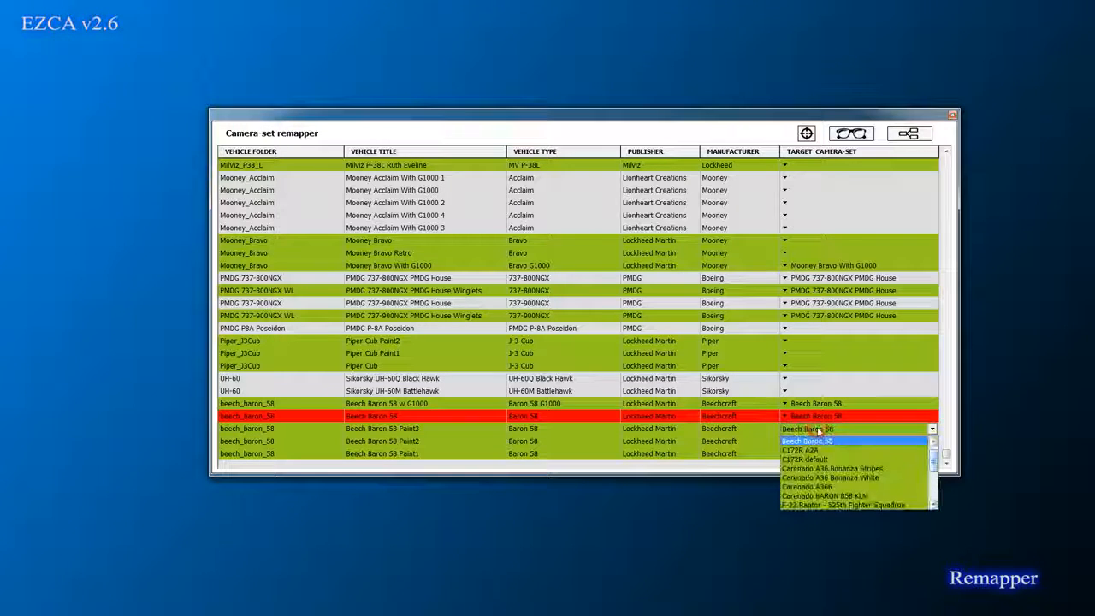
pyautogui.click(813, 450)
pyautogui.click(840, 444)
pyautogui.click(841, 443)
pyautogui.click(841, 443)
pyautogui.click(807, 501)
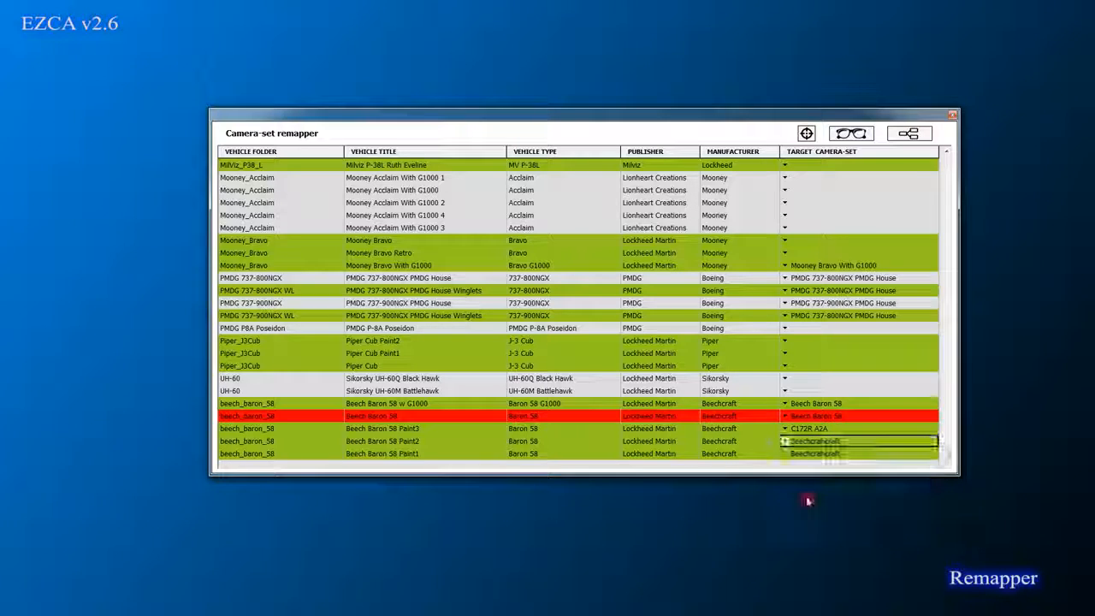
pyautogui.click(531, 454)
pyautogui.click(849, 454)
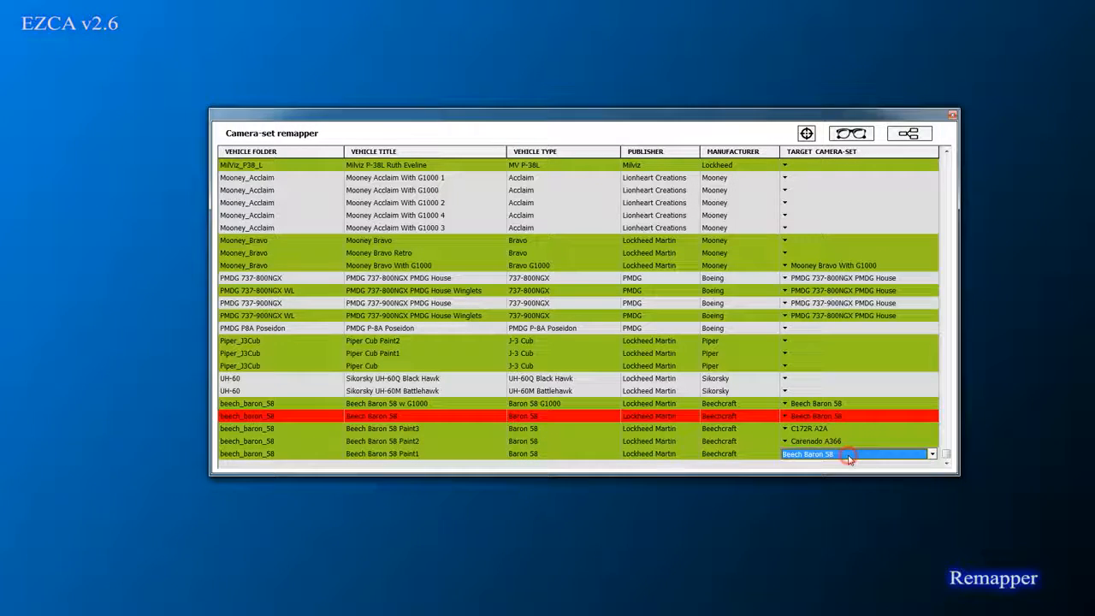
pyautogui.click(849, 454)
pyautogui.click(817, 477)
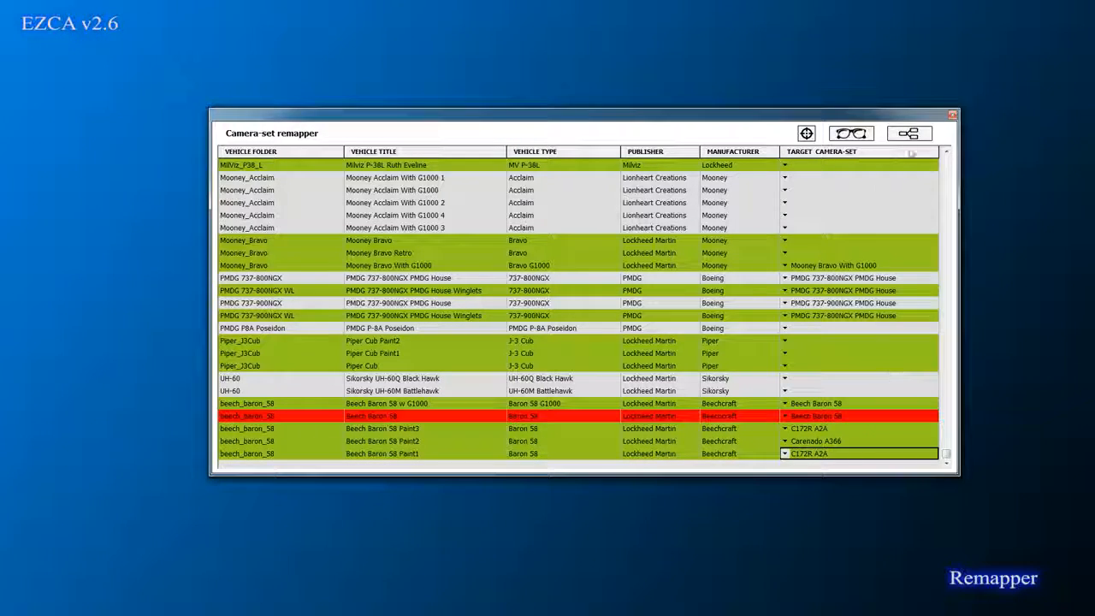
# Step: Re-enable group editing, reset all Baron rows to Beech Baron 58, and open the camera set explorer
pyautogui.click(828, 404)
pyautogui.click(828, 403)
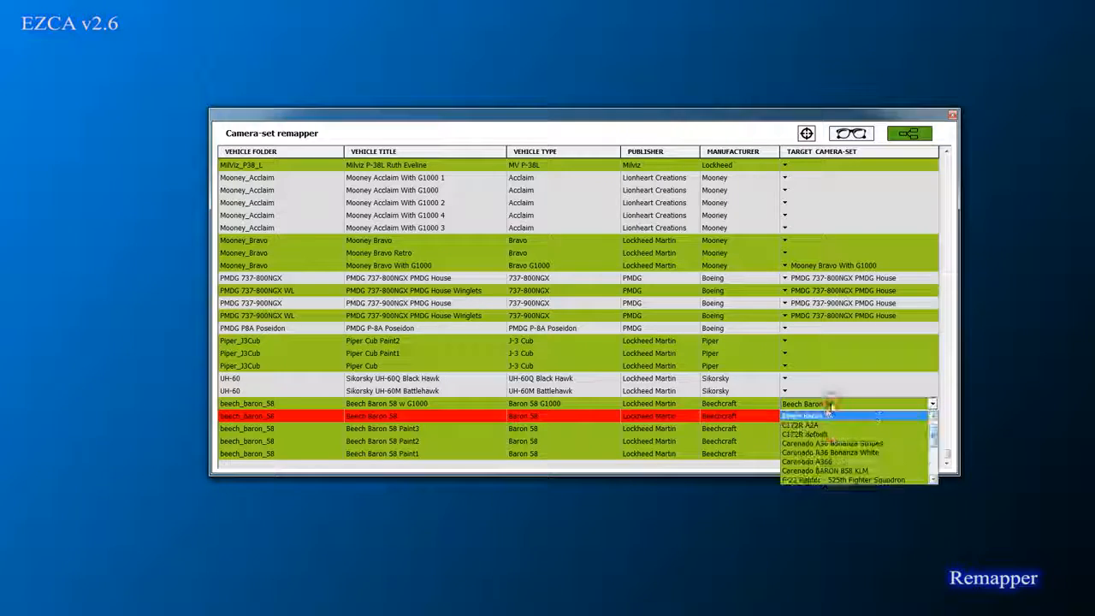
pyautogui.click(823, 417)
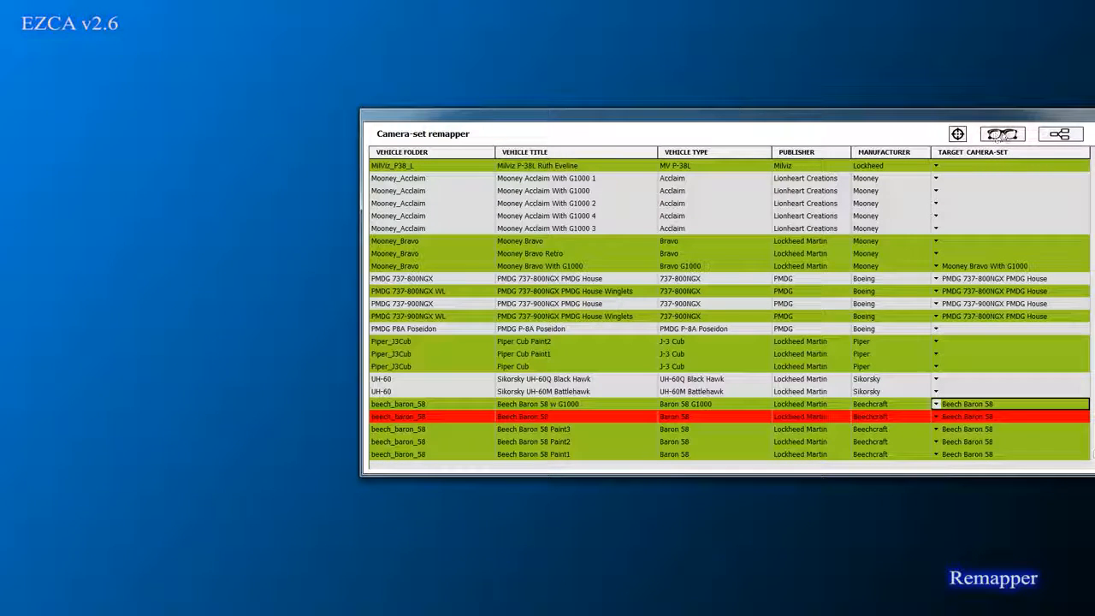
pyautogui.click(1003, 135)
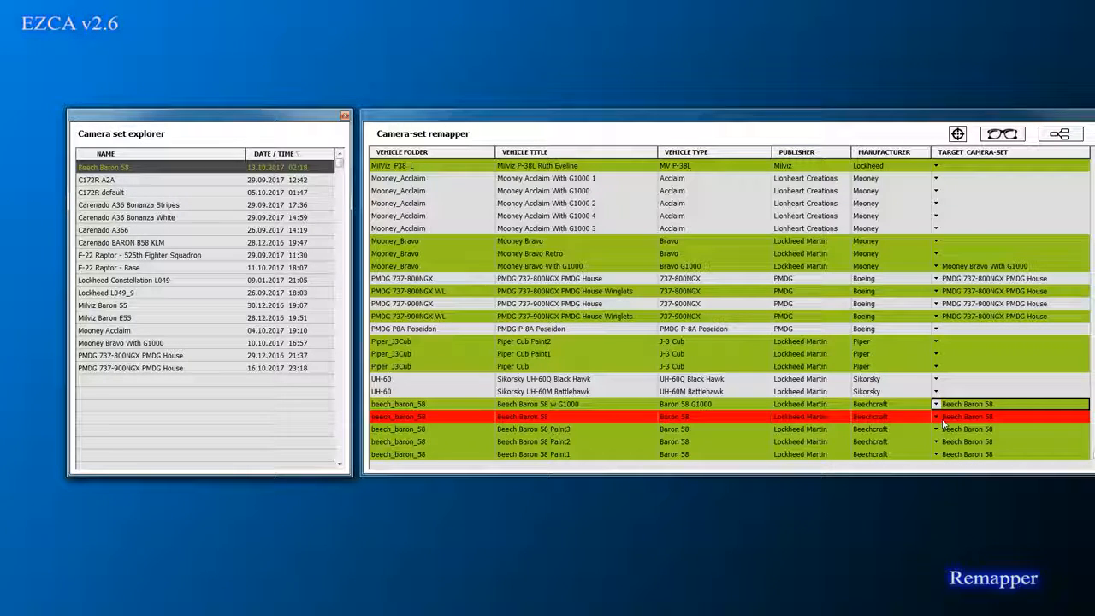
# Step: Select the Baron rows and the PMDG 737 and P8A Poseidon rows to see their matching camera sets
pyautogui.click(400, 418)
pyautogui.click(415, 403)
pyautogui.click(410, 441)
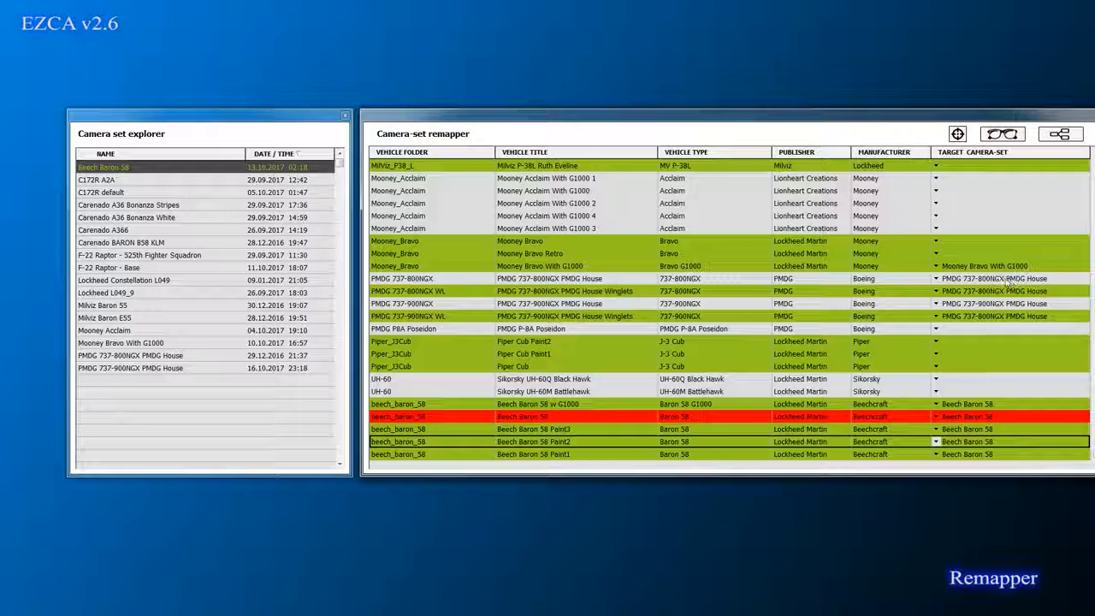
pyautogui.click(415, 281)
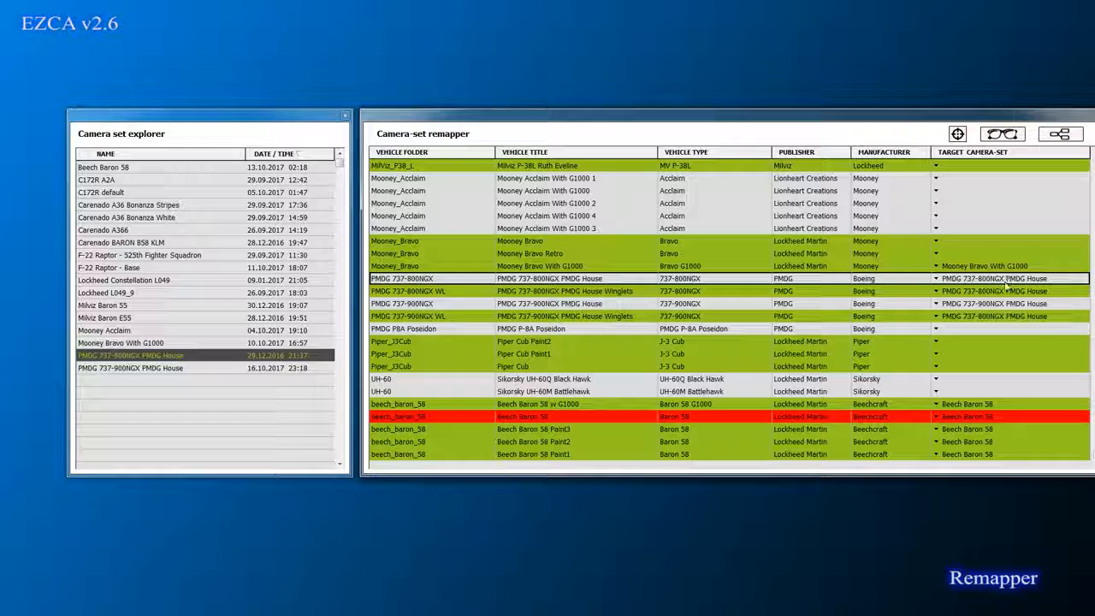
pyautogui.click(439, 292)
pyautogui.click(433, 303)
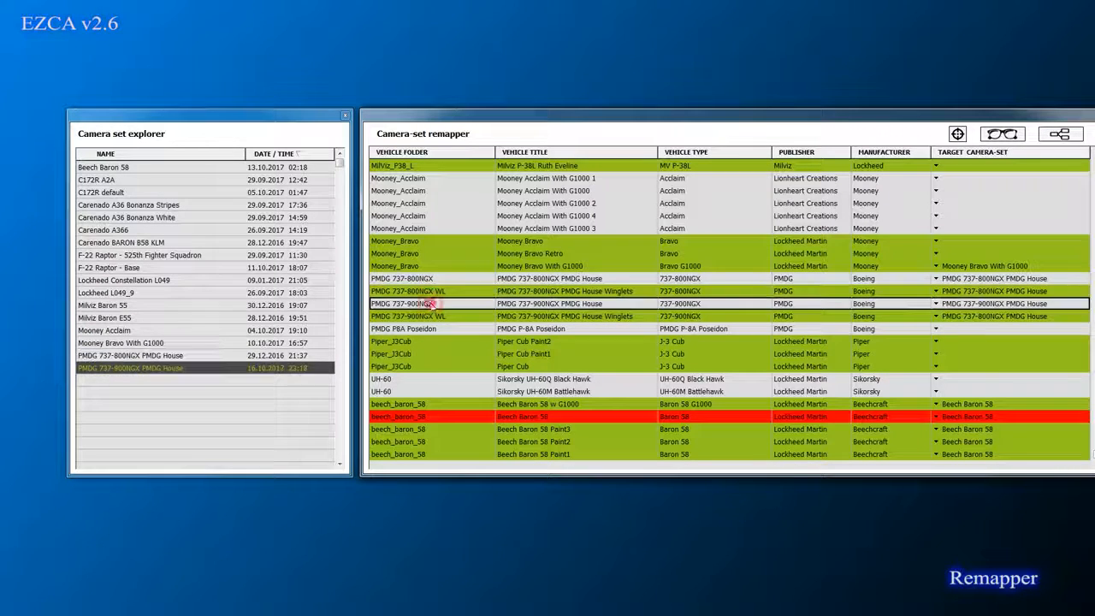
pyautogui.click(426, 328)
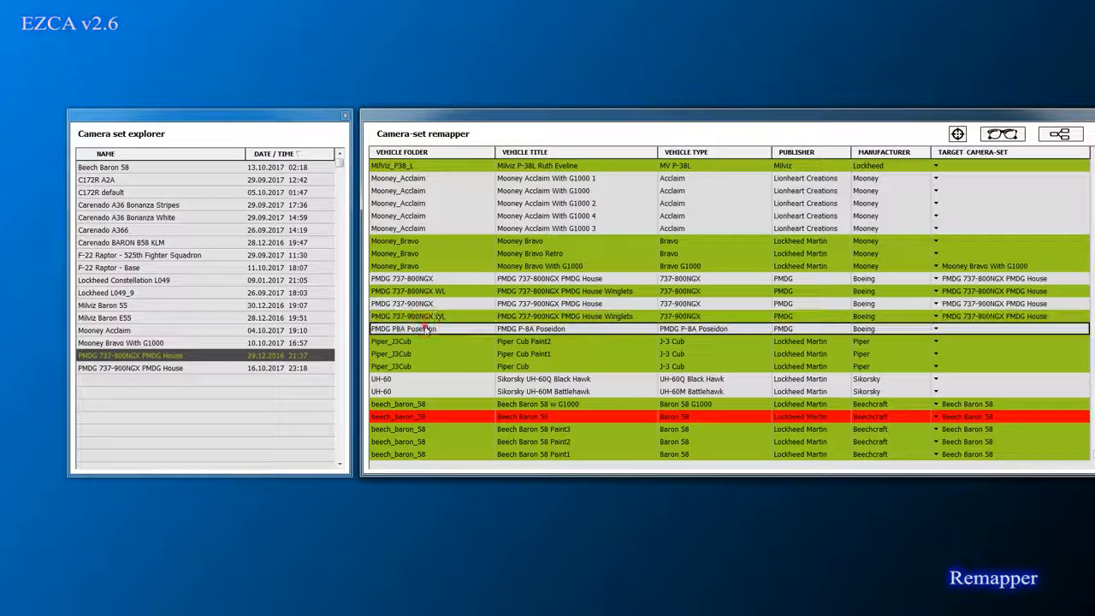
# Step: Operate the control at the grid's upper right, then check the Lockheed L049_6 row's camera set
pyautogui.click(1093, 153)
pyautogui.click(1093, 153)
pyautogui.click(1094, 153)
pyautogui.click(1093, 154)
pyautogui.click(1094, 153)
pyautogui.click(1094, 153)
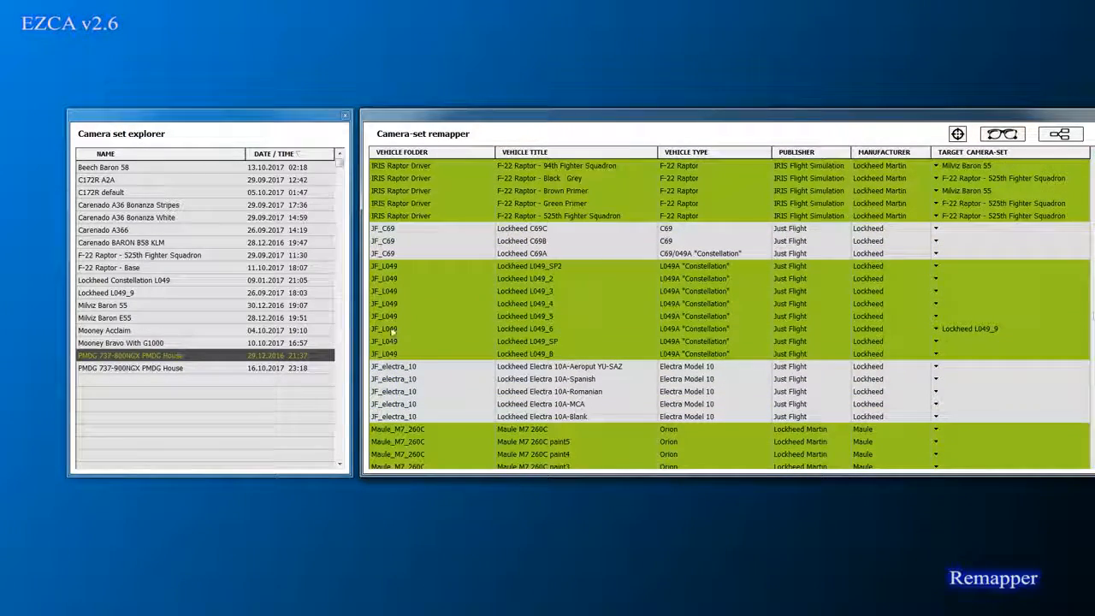
pyautogui.click(389, 330)
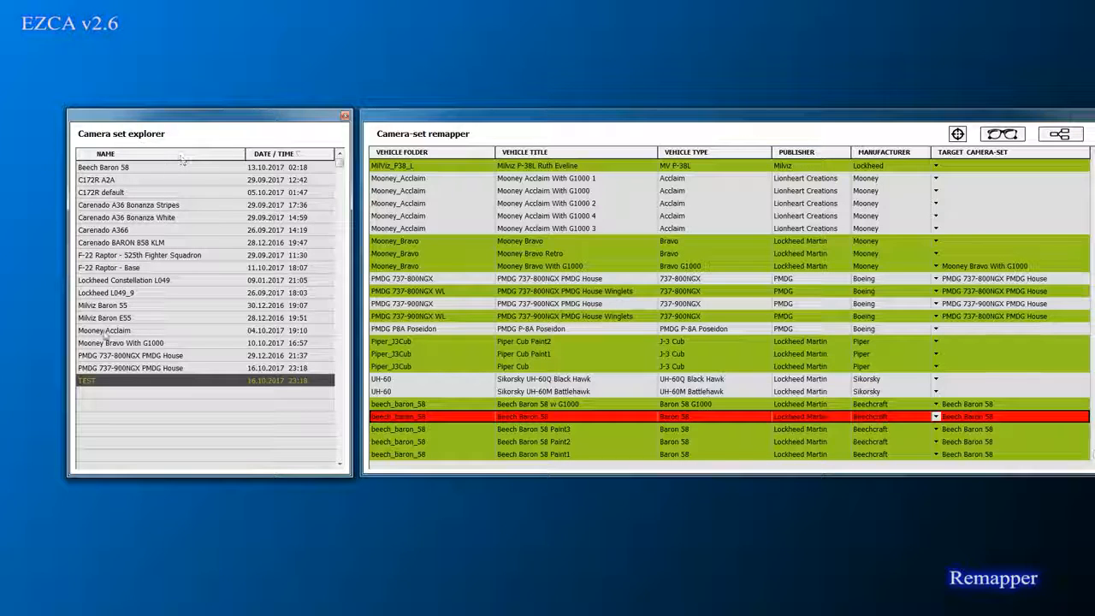
pyautogui.rightClick(96, 381)
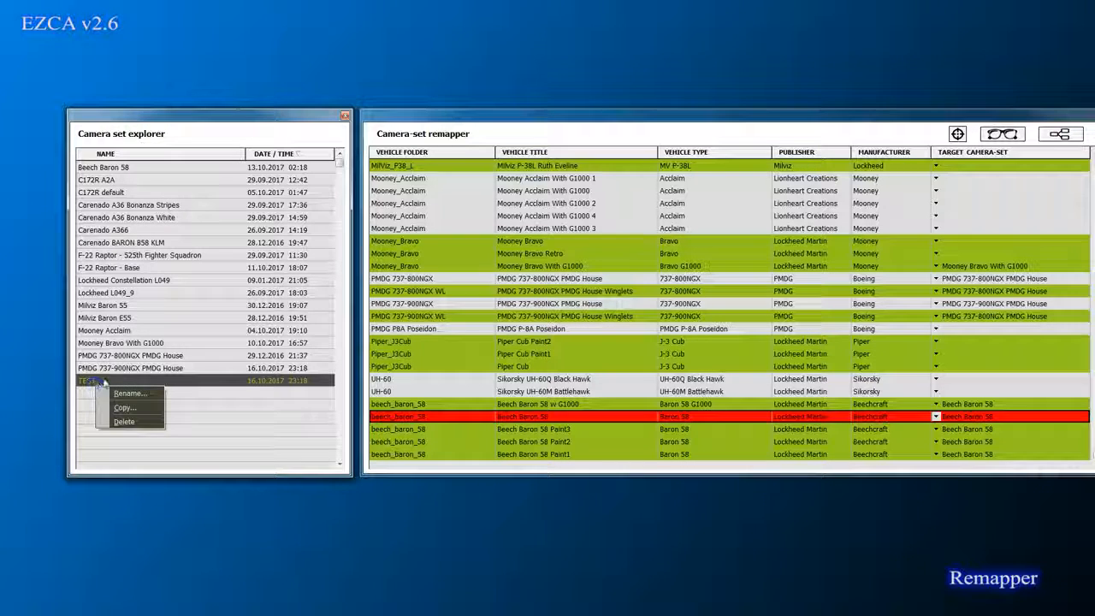
pyautogui.click(123, 422)
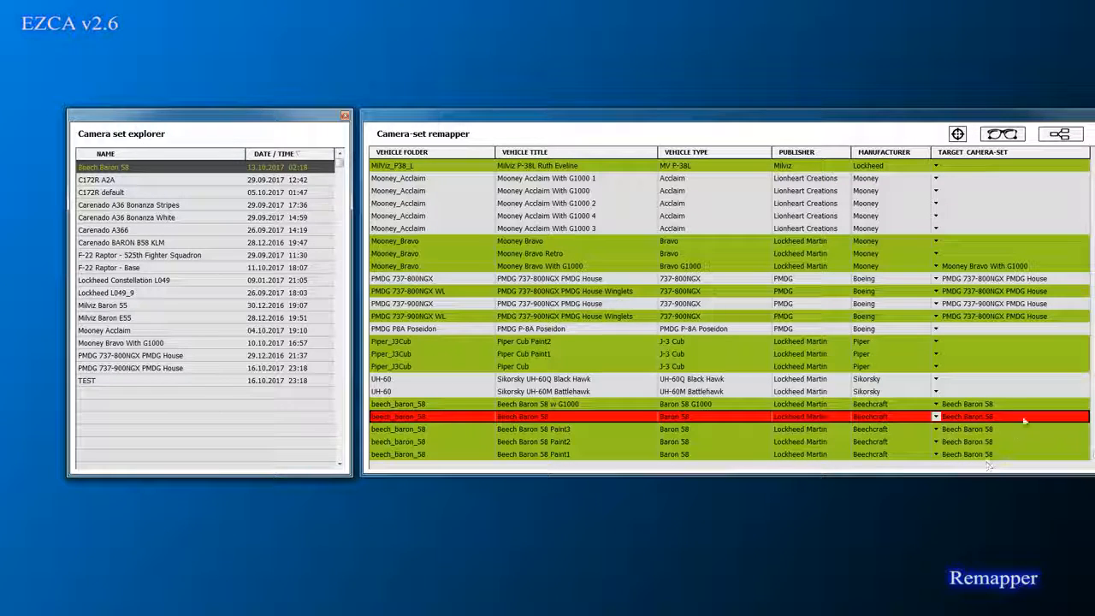
# Step: Open the saved_profiles folder holding the Beech Baron 58 camera-set file
pyautogui.doubleClick(147, 169)
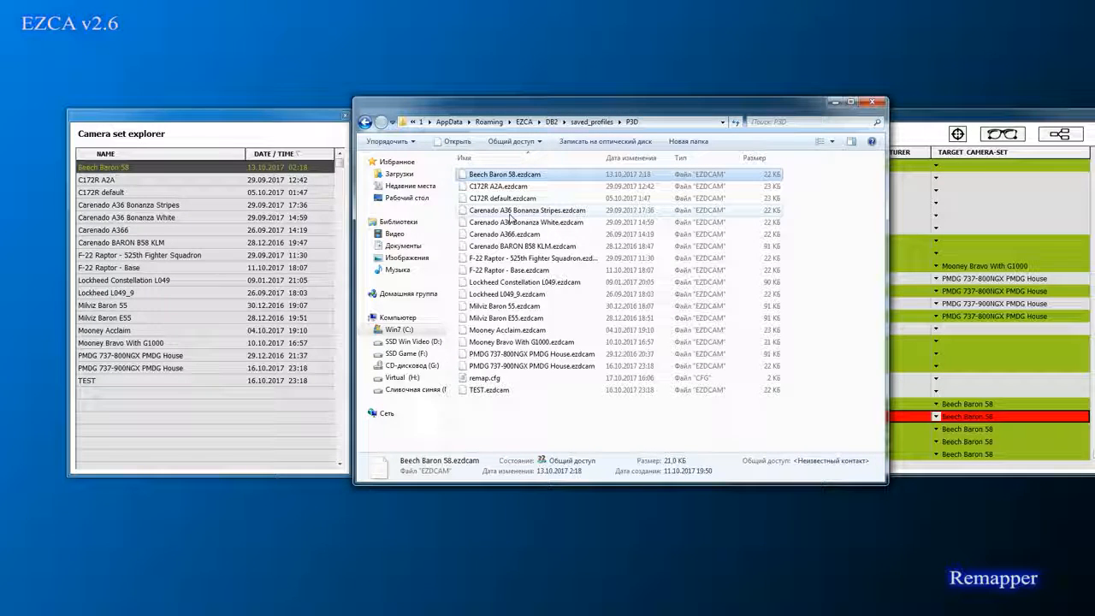
pyautogui.click(145, 173)
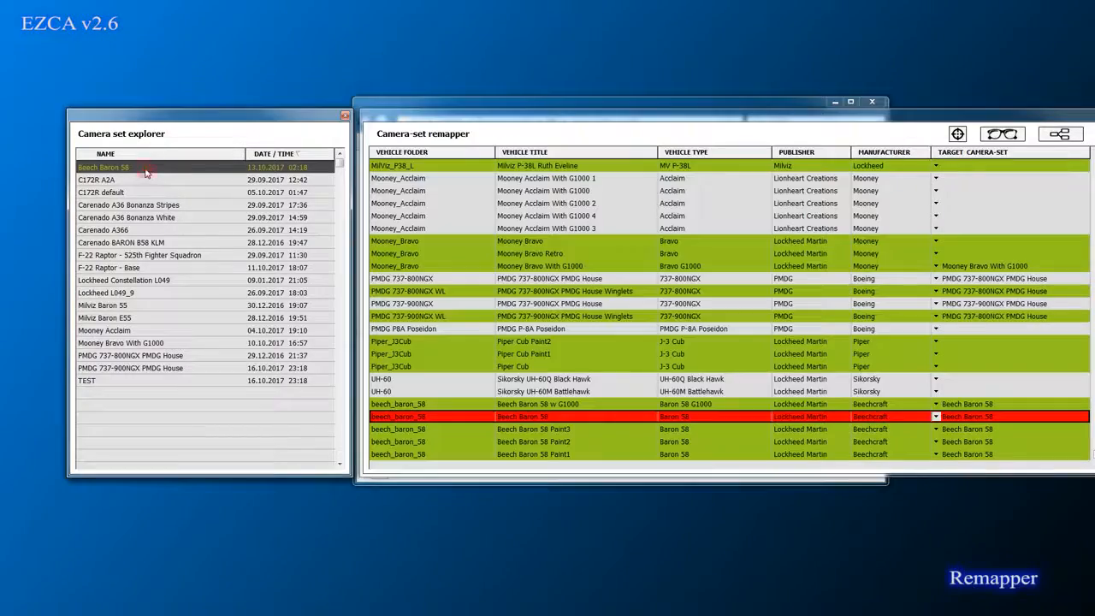
pyautogui.rightClick(146, 173)
pyautogui.click(156, 178)
# Step: Arrange the folder and EZCA windows side by side and start renaming Beech Baron 58
pyautogui.moveTo(412, 54); pyautogui.dragTo(428, 53)
pyautogui.moveTo(937, 116); pyautogui.dragTo(914, 206)
pyautogui.moveTo(582, 57); pyautogui.dragTo(385, 45)
pyautogui.moveTo(77, 207); pyautogui.dragTo(165, 144)
pyautogui.rightClick(174, 195)
pyautogui.click(205, 203)
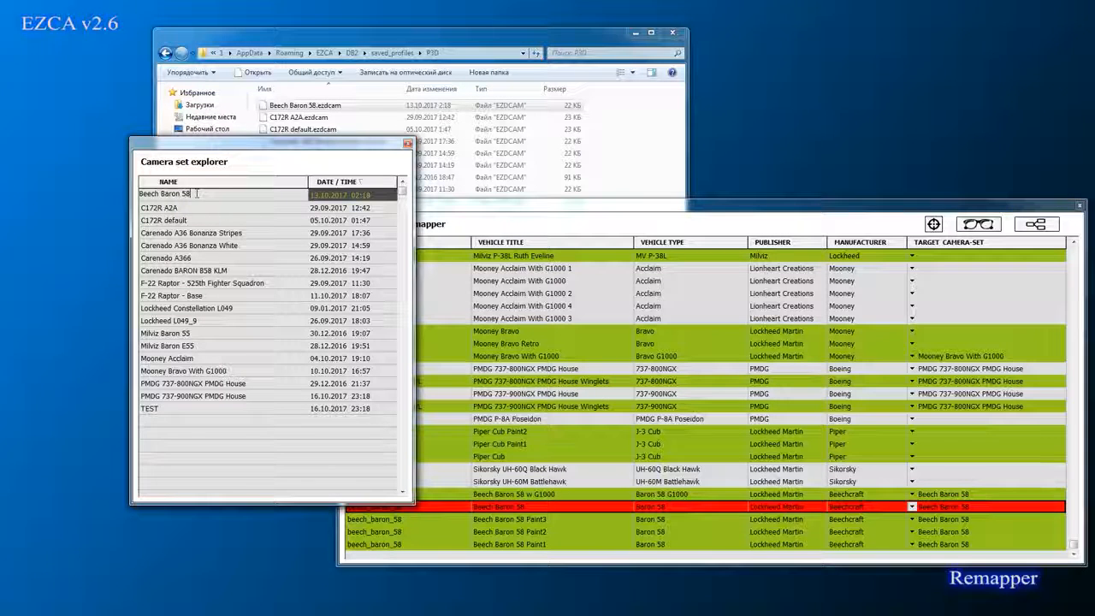
# Step: Rename the Beech Baron 58 camera set to 'Beech Baron 58 test'
pyautogui.write('test')
pyautogui.press('Return')
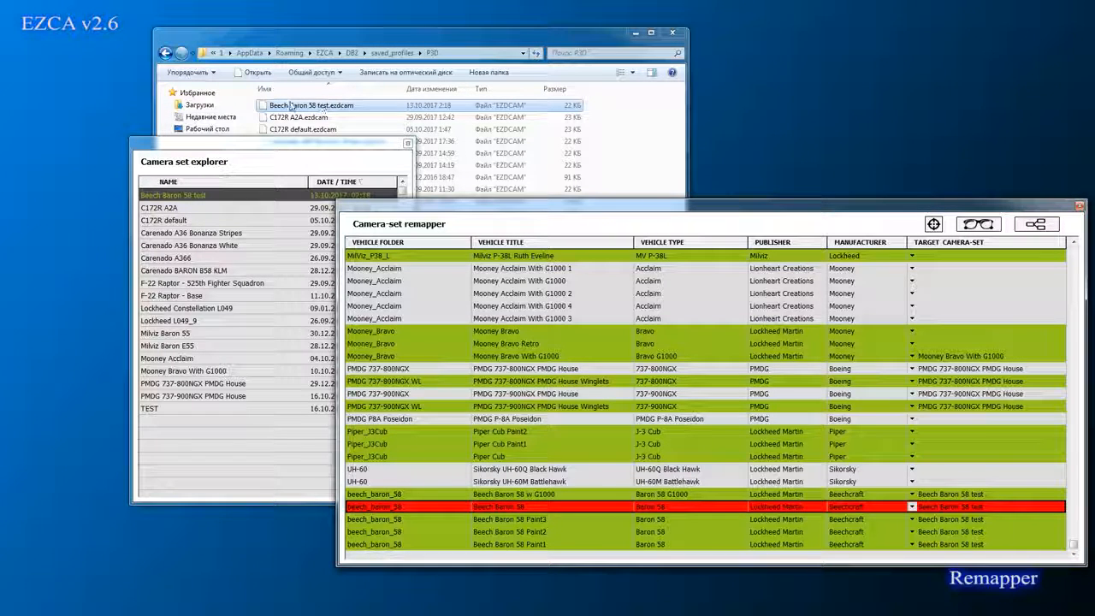
pyautogui.rightClick(221, 195)
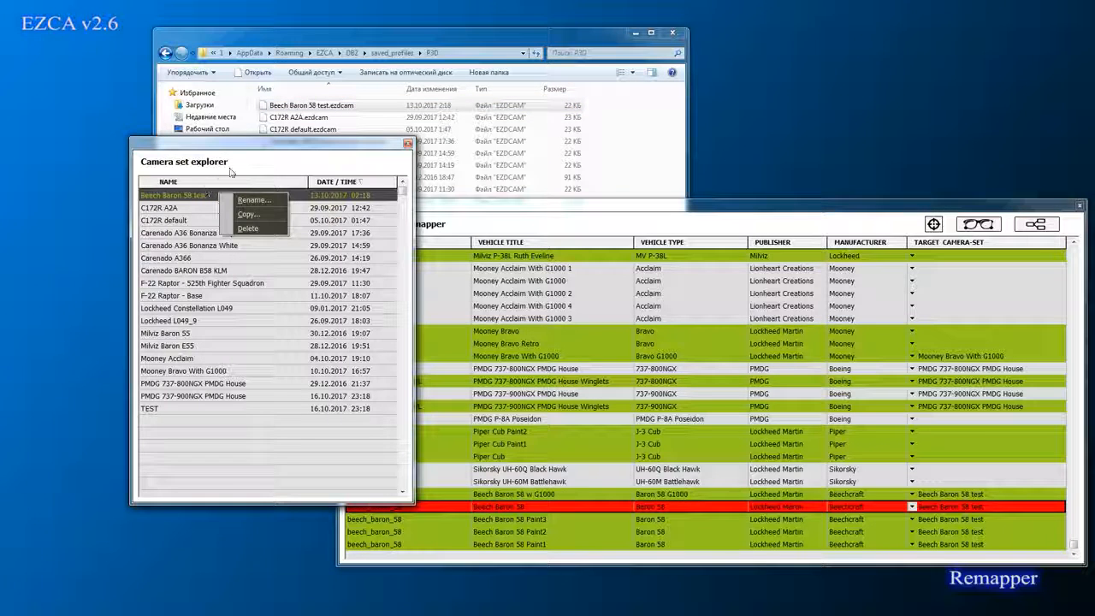
pyautogui.click(241, 161)
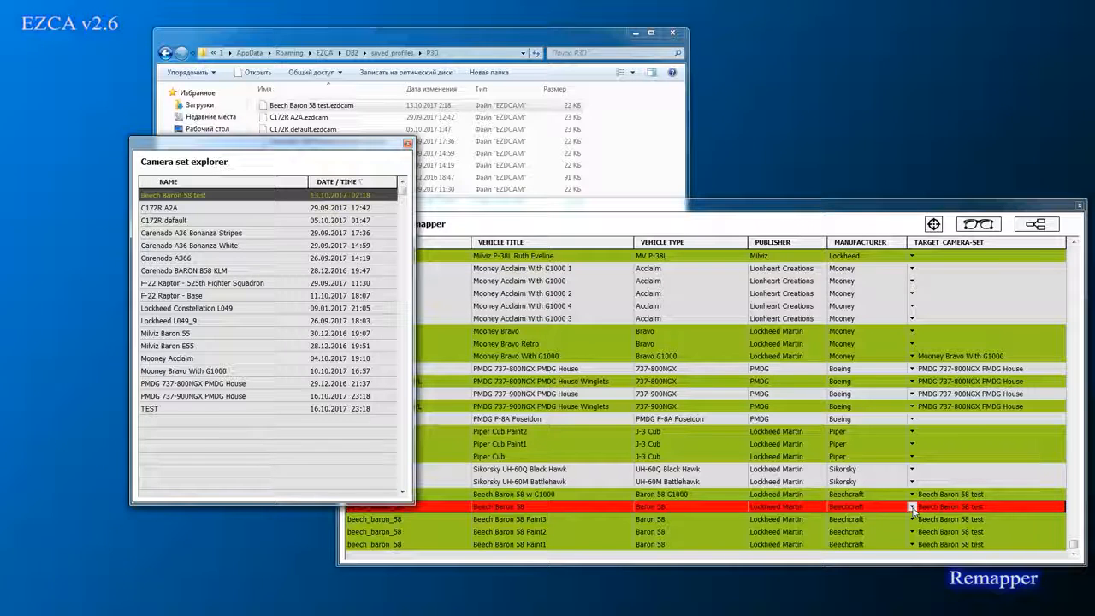
# Step: Rename it back to 'Beech Baron 58' by removing the ' test' suffix
pyautogui.rightClick(219, 196)
pyautogui.click(239, 204)
pyautogui.click(220, 196)
pyautogui.press('BackSpace')
pyautogui.press('BackSpace')
pyautogui.press('BackSpace')
pyautogui.press('BackSpace')
pyautogui.press('BackSpace')
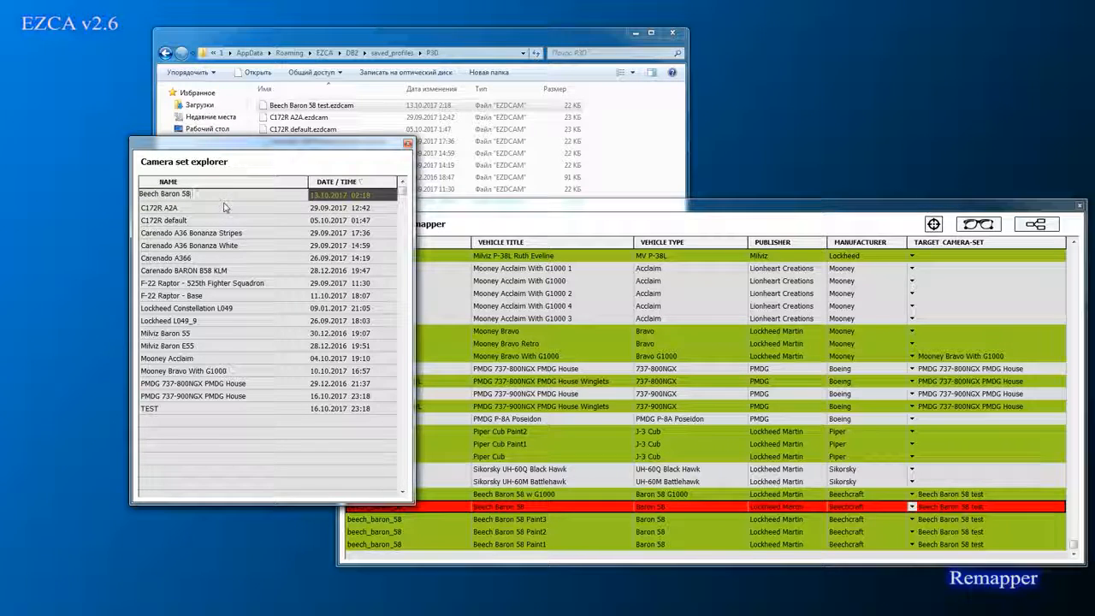
pyautogui.press('Return')
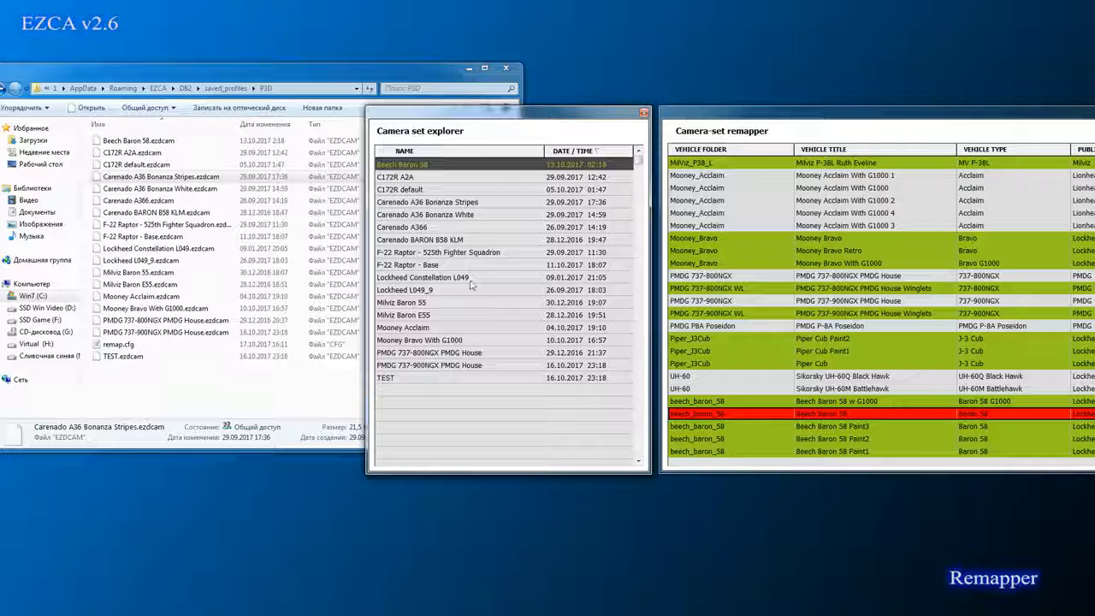
# Step: Delete the TEST camera set from the explorer and confirm its removal
pyautogui.click(446, 382)
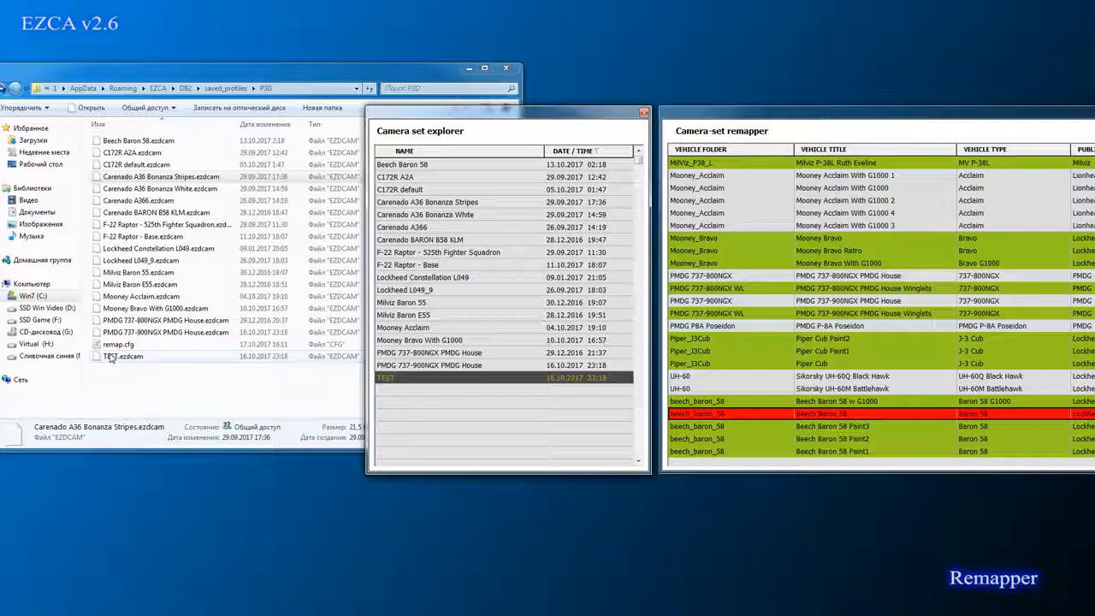
pyautogui.rightClick(411, 376)
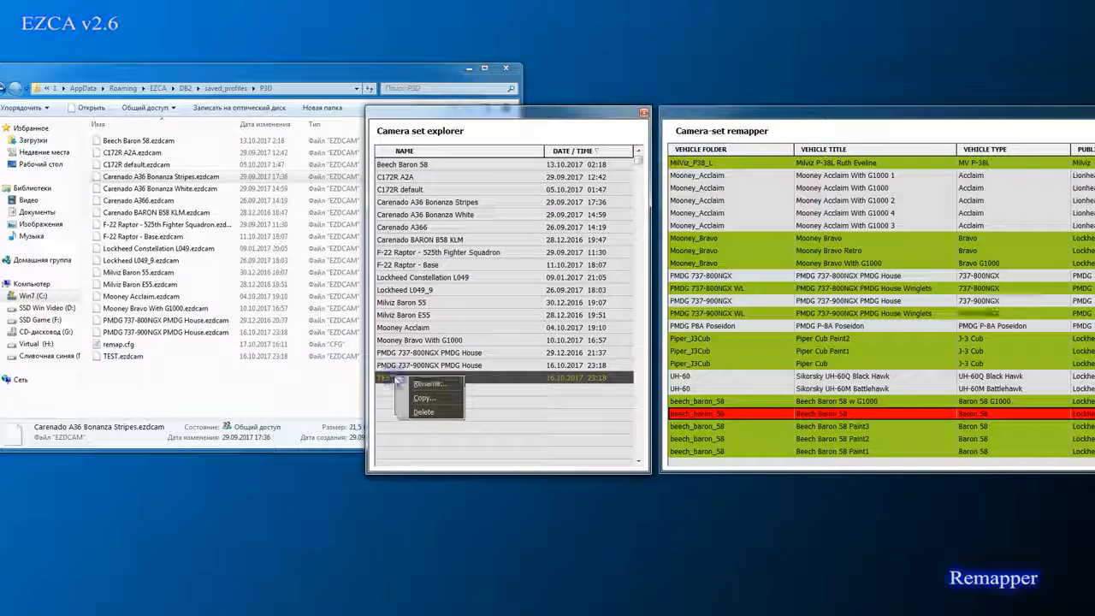
pyautogui.click(441, 408)
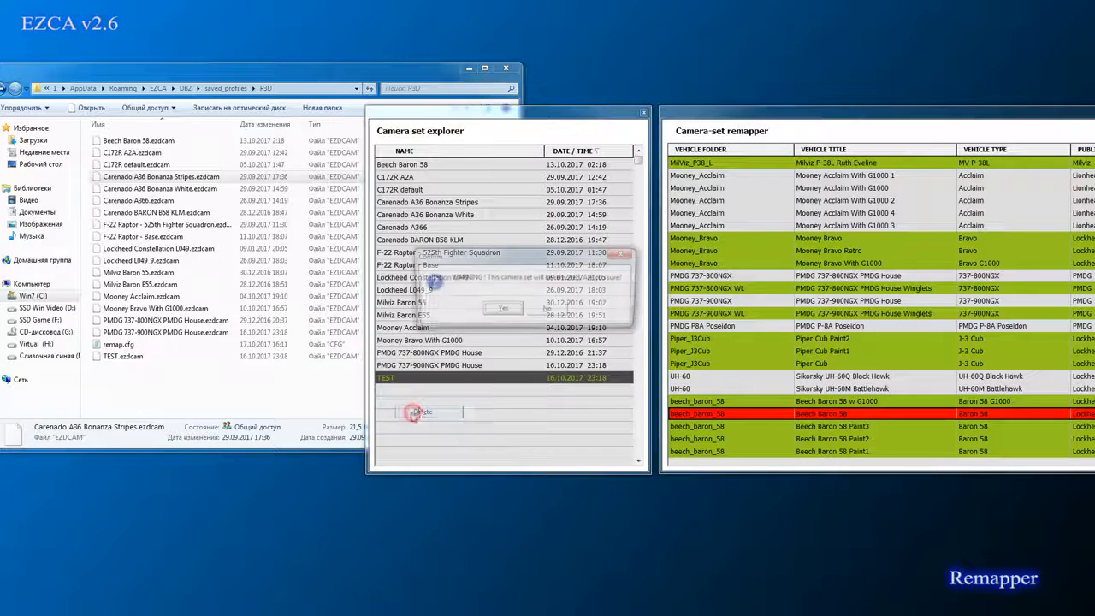
pyautogui.click(502, 310)
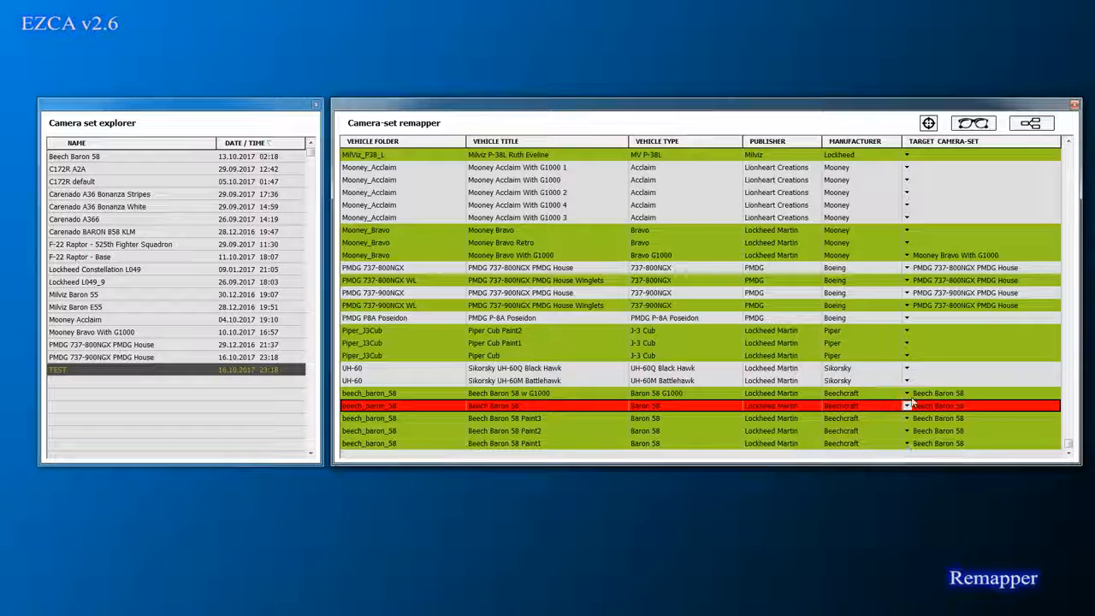
# Step: With group mapping on, map all beech_baron_58 rows to the TEST camera set
pyautogui.click(1031, 124)
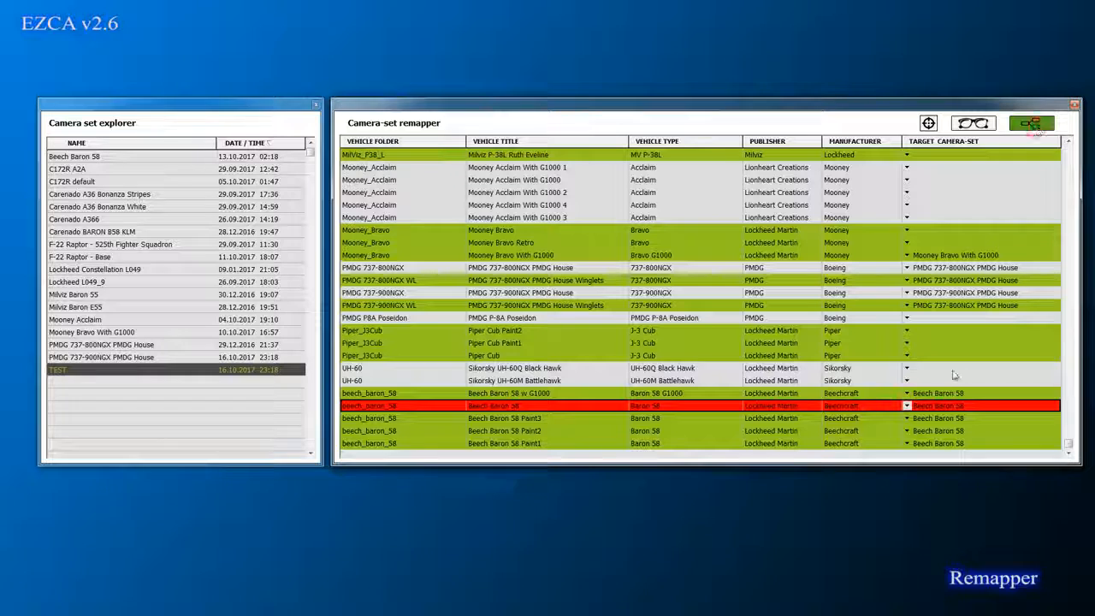
pyautogui.click(984, 406)
pyautogui.click(1054, 407)
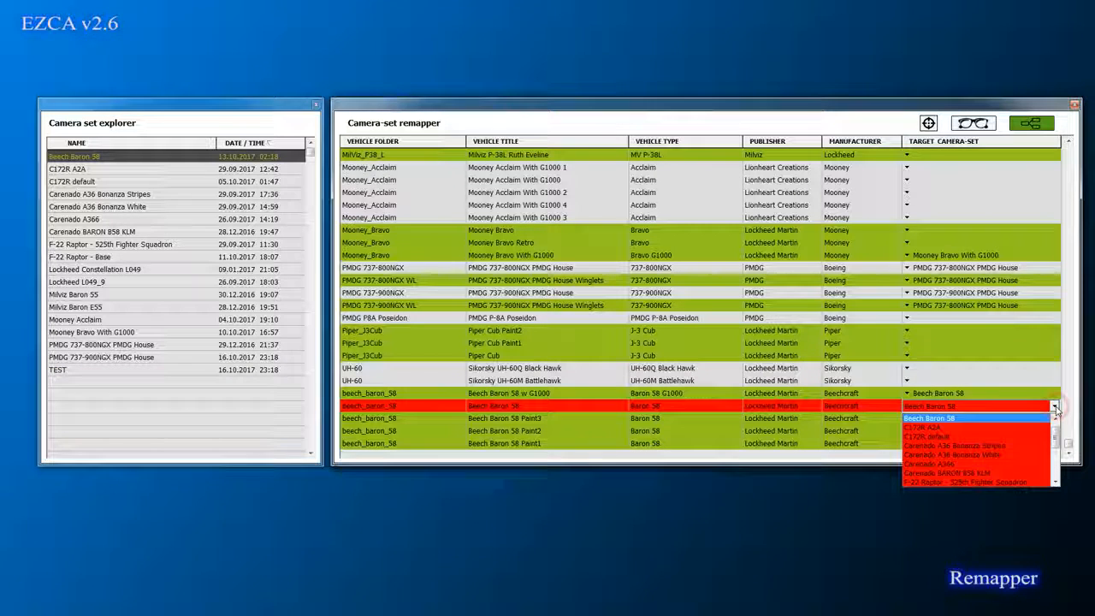
pyautogui.scroll(-3, 1009, 449)
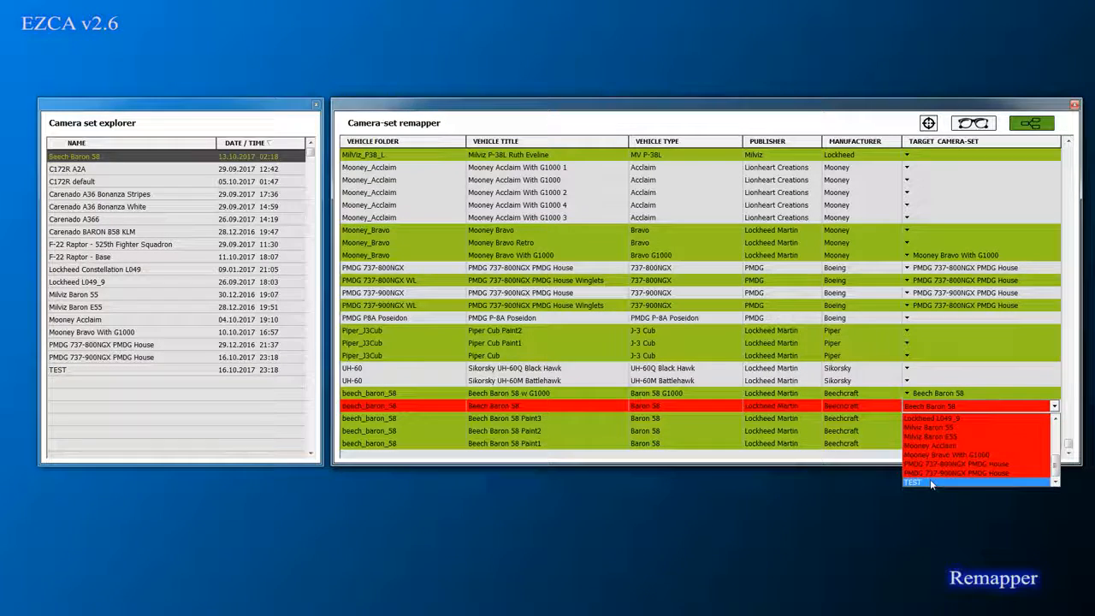
pyautogui.click(930, 483)
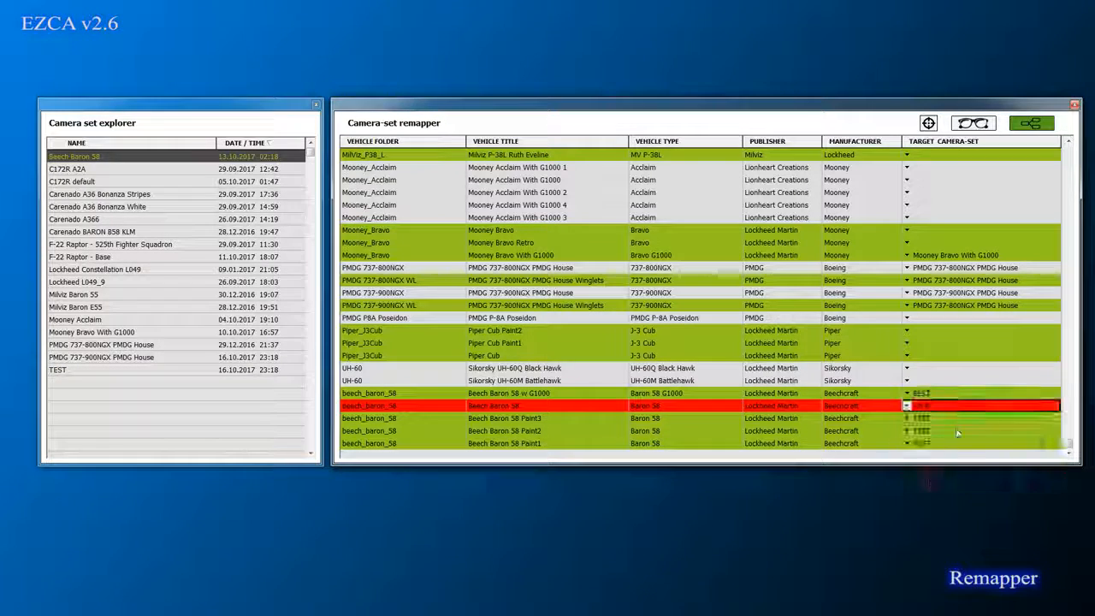
# Step: Delete the TEST camera set in the explorer and confirm the removal
pyautogui.rightClick(77, 371)
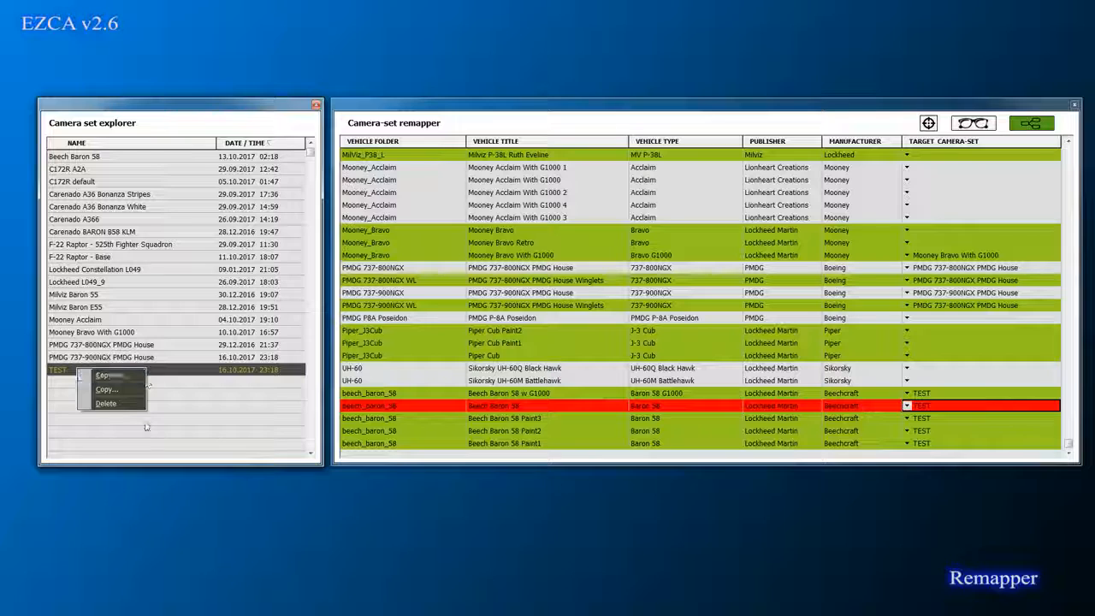
pyautogui.click(117, 403)
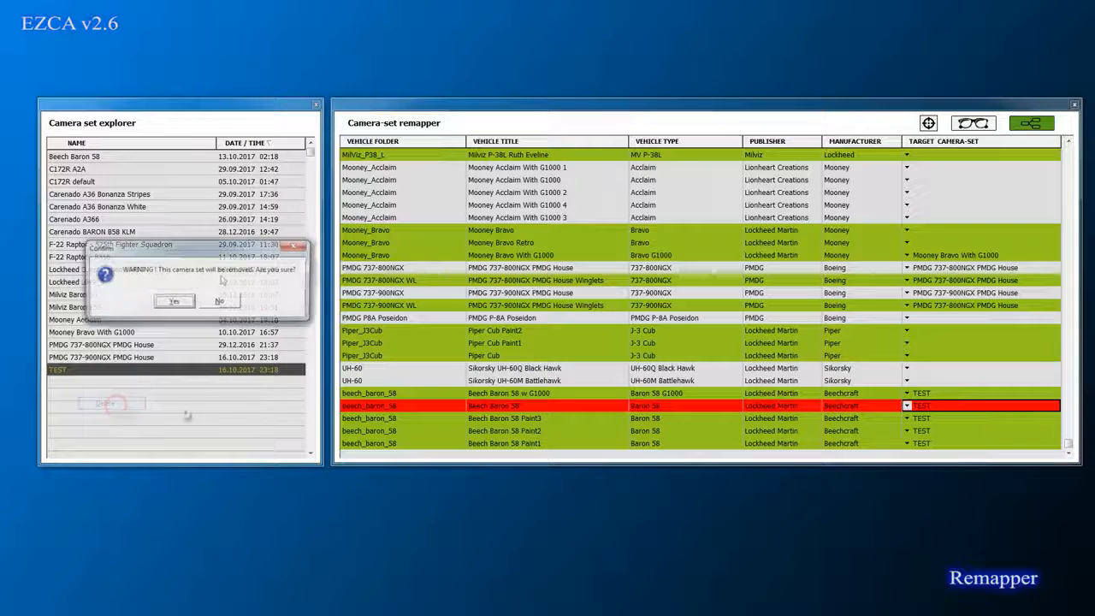
pyautogui.click(154, 302)
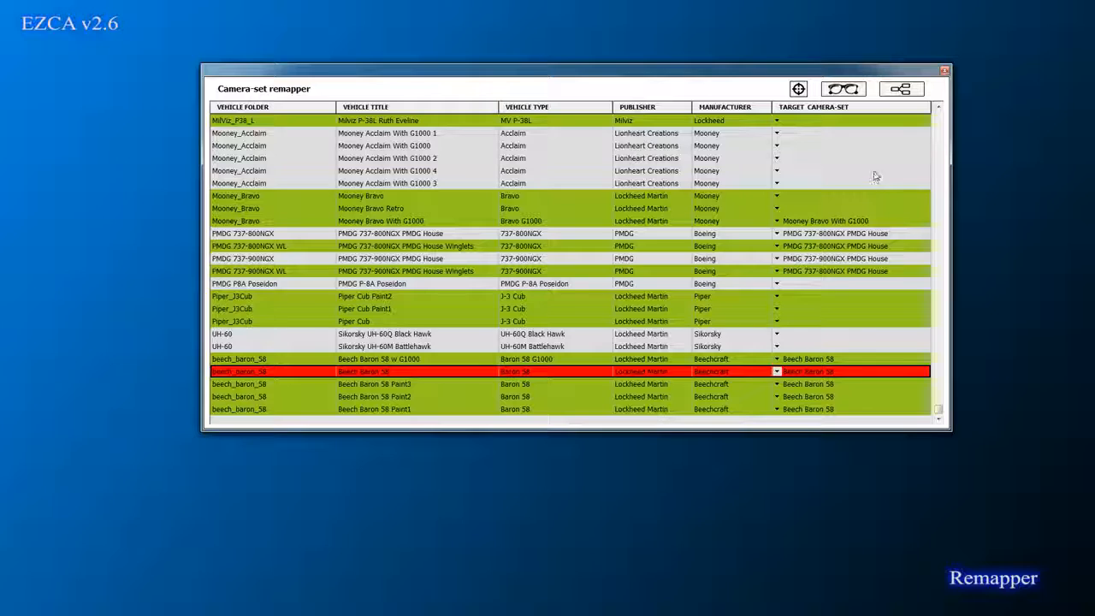
# Step: Reopen the camera set explorer, reposition the windows, then close both explorer and remapper
pyautogui.scroll(1, 938, 116)
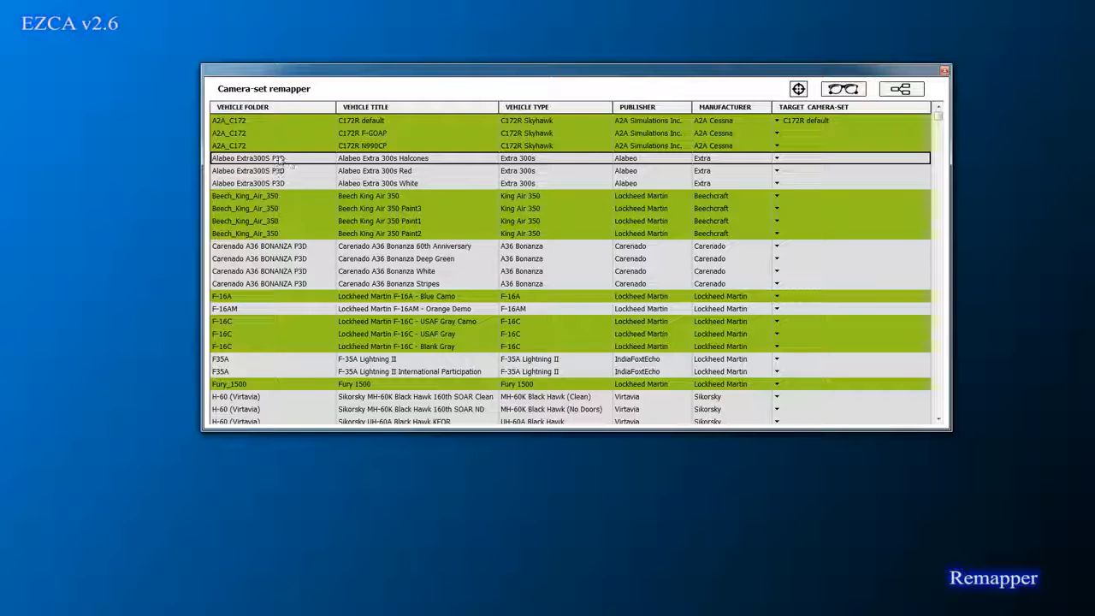
pyautogui.click(843, 89)
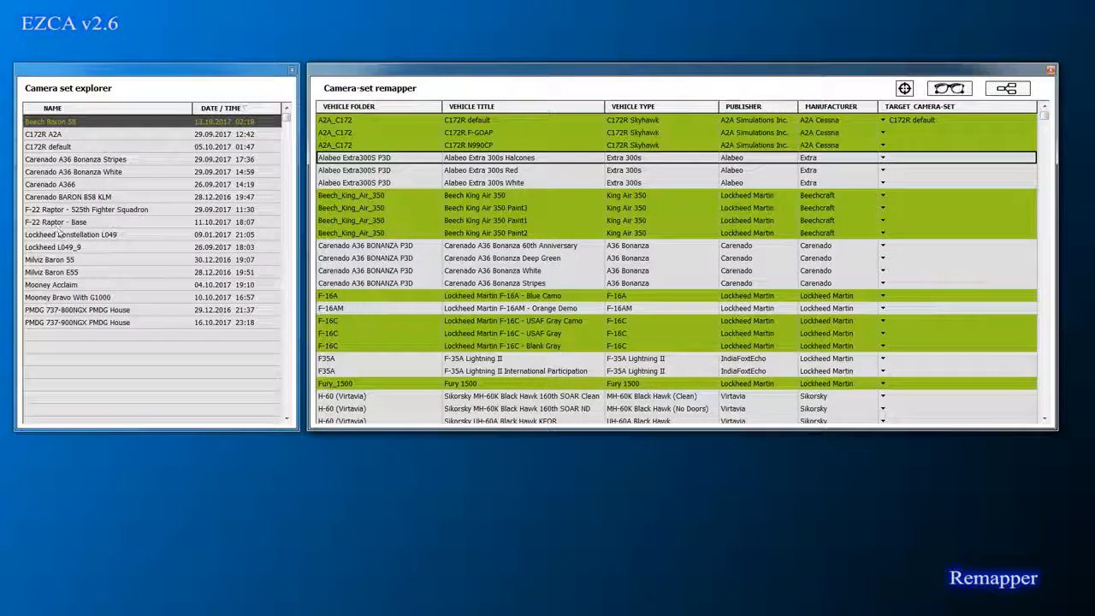
pyautogui.moveTo(558, 70); pyautogui.dragTo(535, 54)
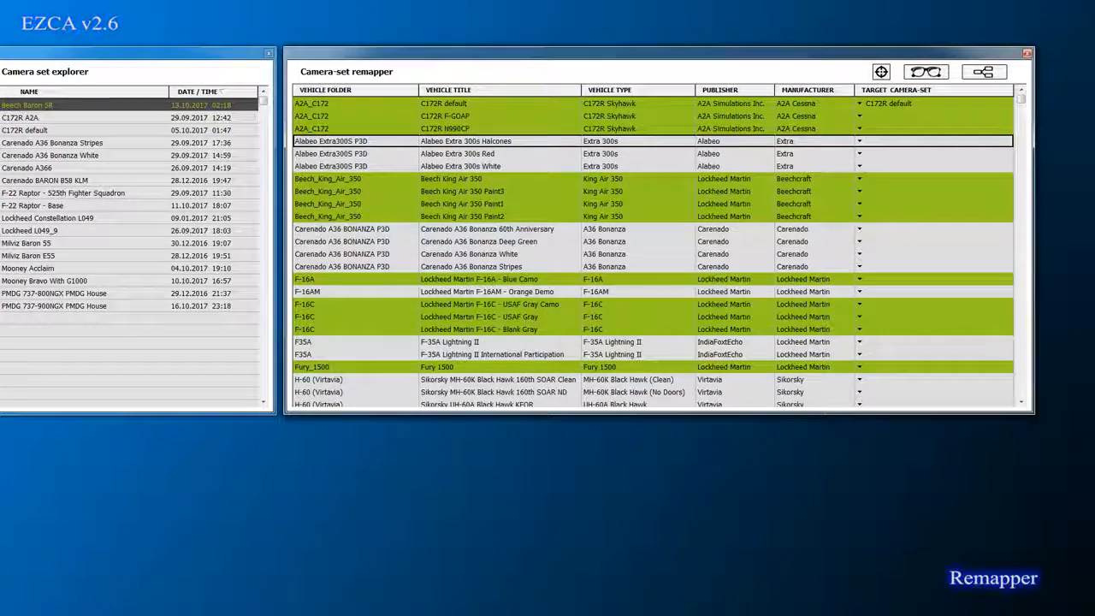
pyautogui.click(267, 53)
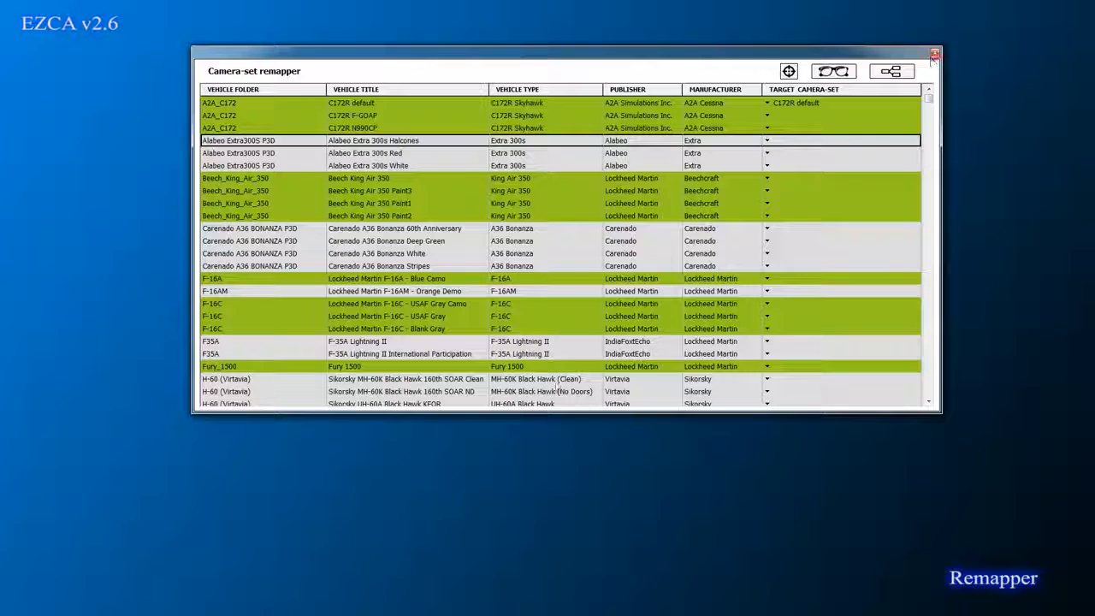
pyautogui.click(936, 54)
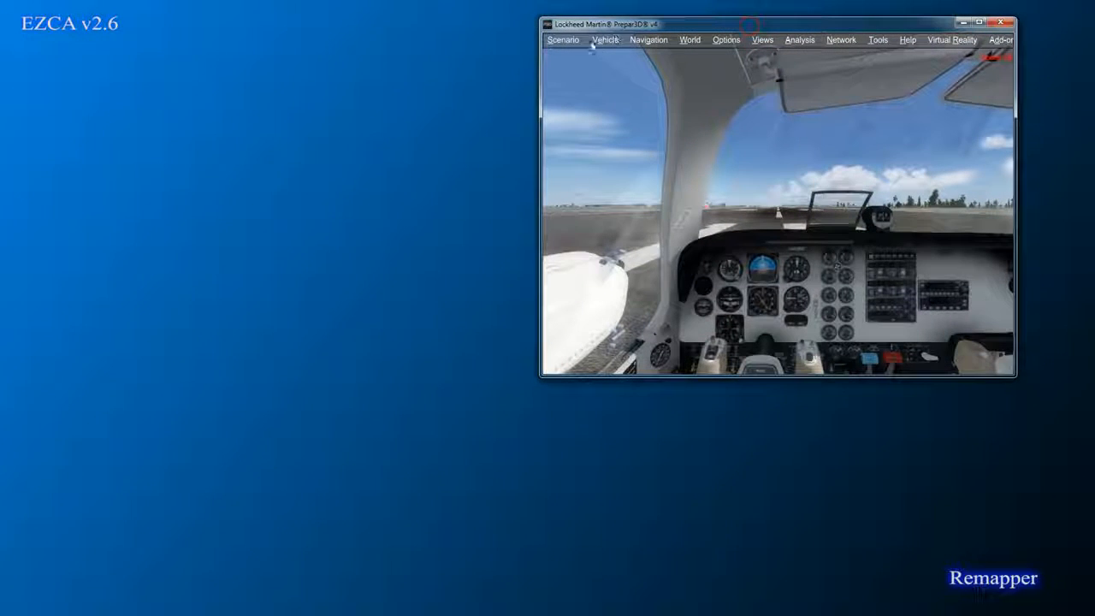
# Step: Load the Alabeo Extra 300s Red as the Prepar3D vehicle via Vehicle > Select
pyautogui.click(618, 41)
pyautogui.click(616, 55)
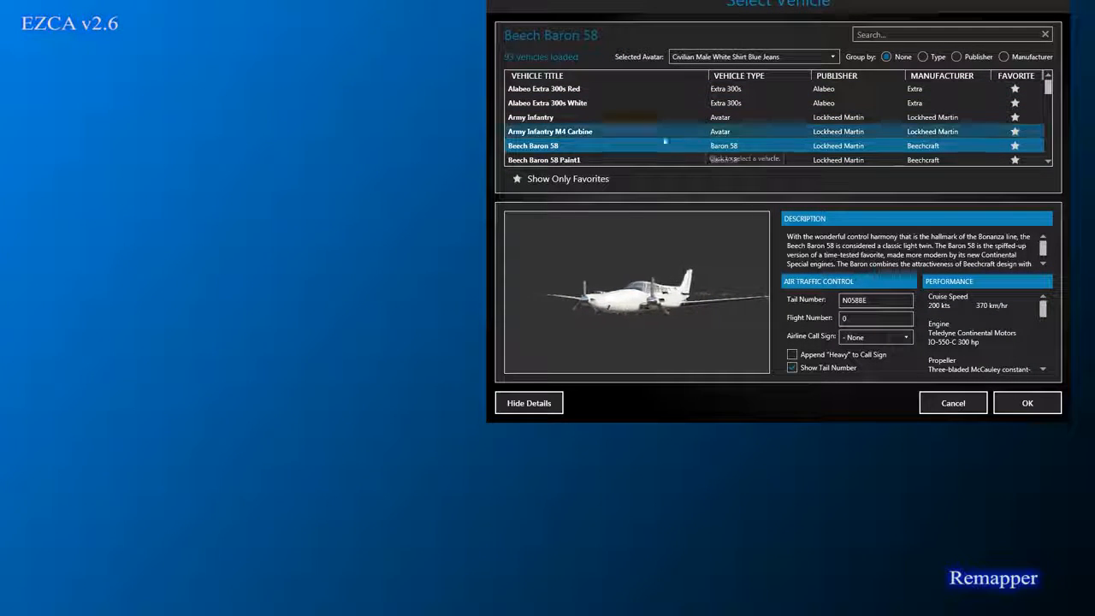
pyautogui.scroll(1, 680, 120)
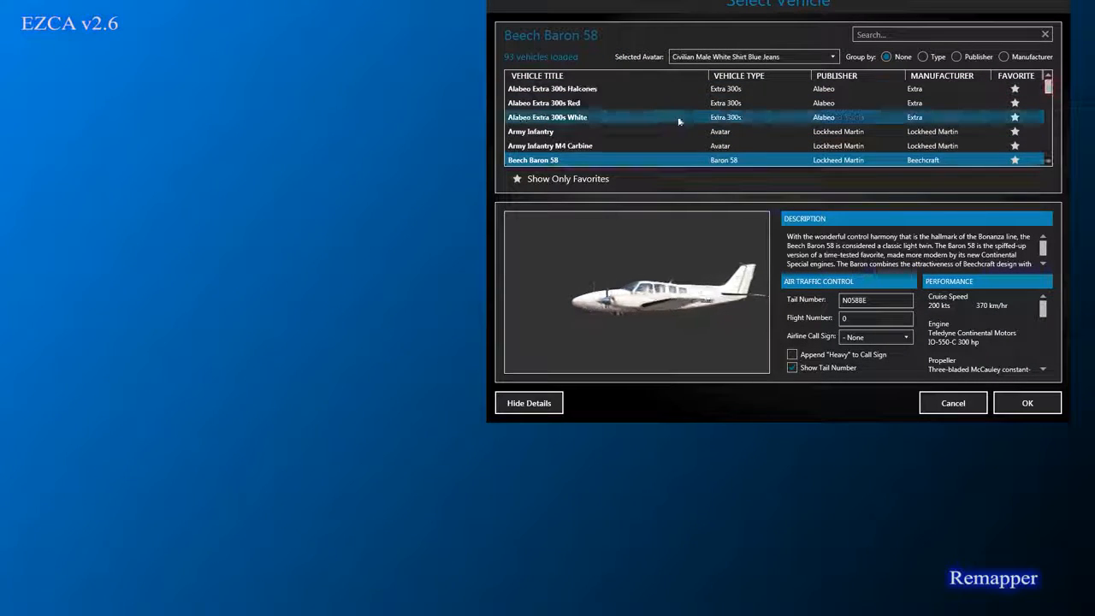
pyautogui.click(578, 103)
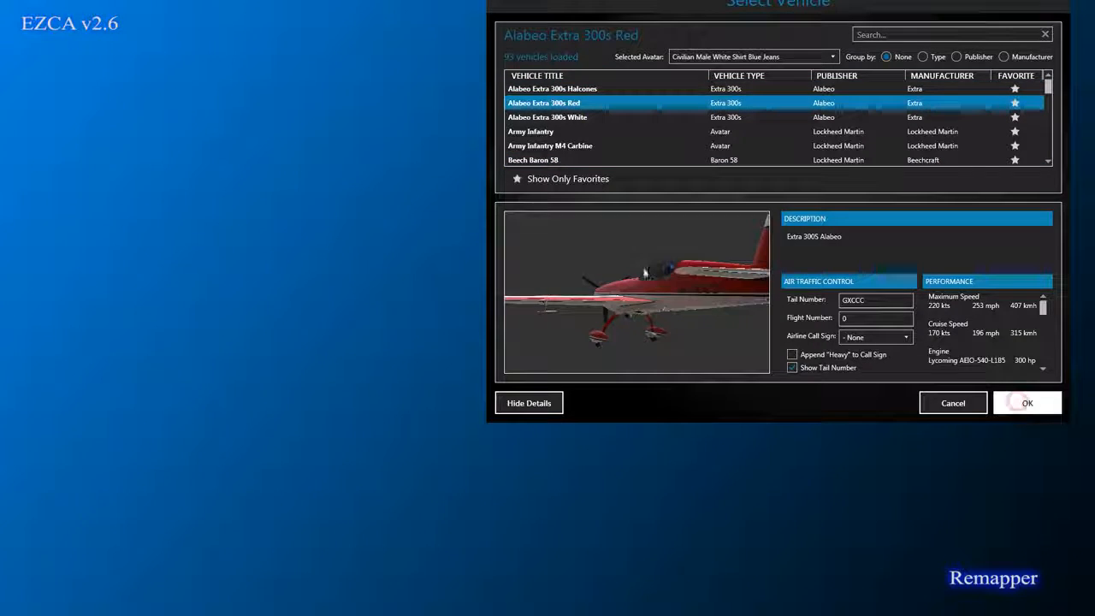
pyautogui.click(1026, 403)
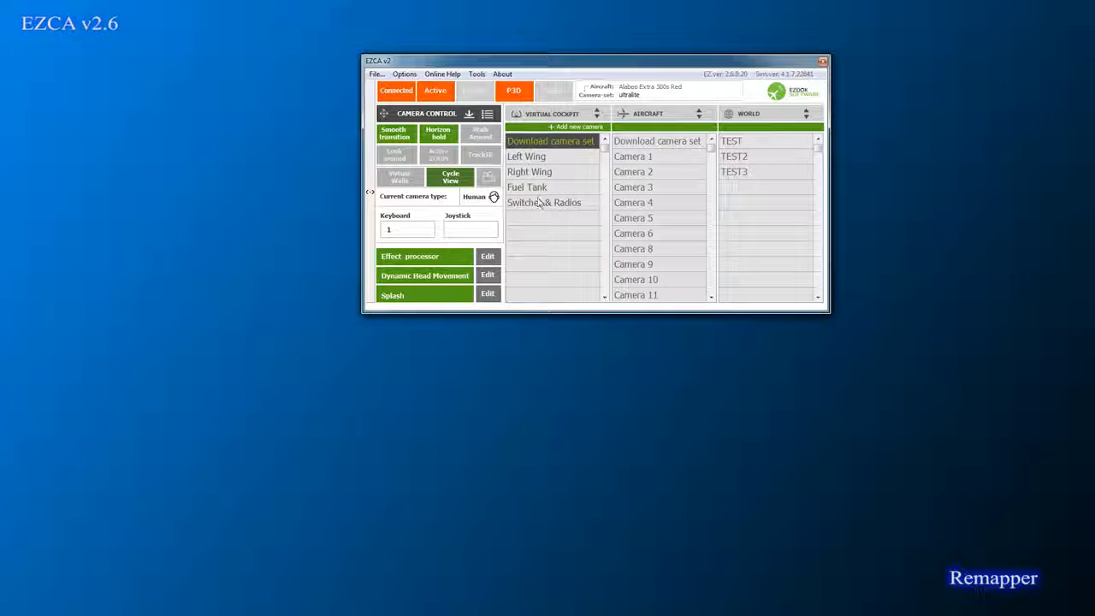
# Step: Clear the Extra 300s Red row's target camera set and open the explorer beside the remapper
pyautogui.moveTo(517, 67); pyautogui.dragTo(869, 66)
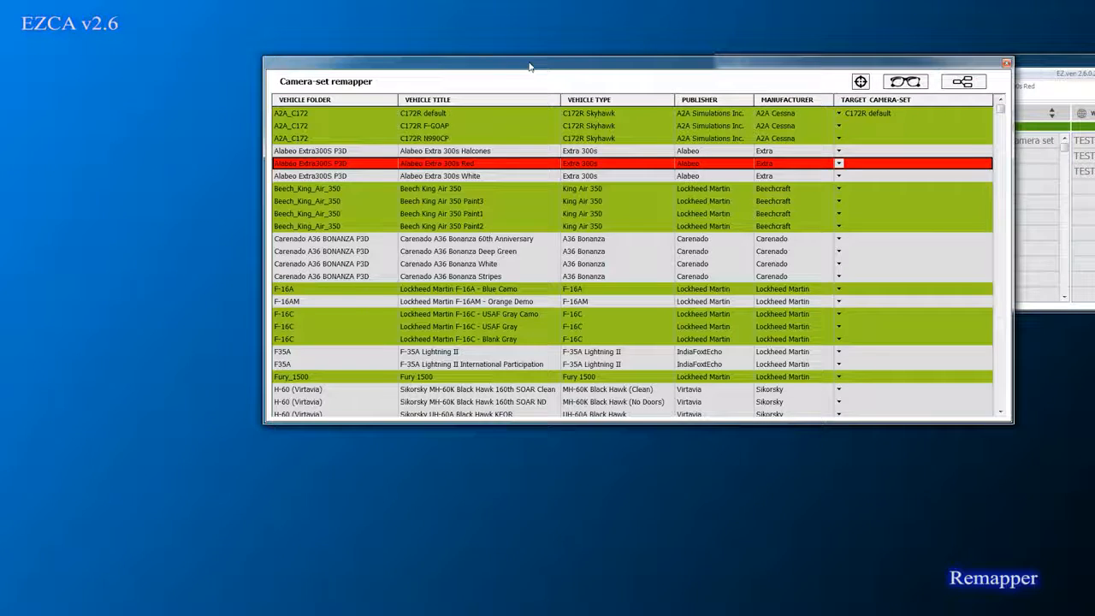
pyautogui.moveTo(528, 66); pyautogui.dragTo(488, 63)
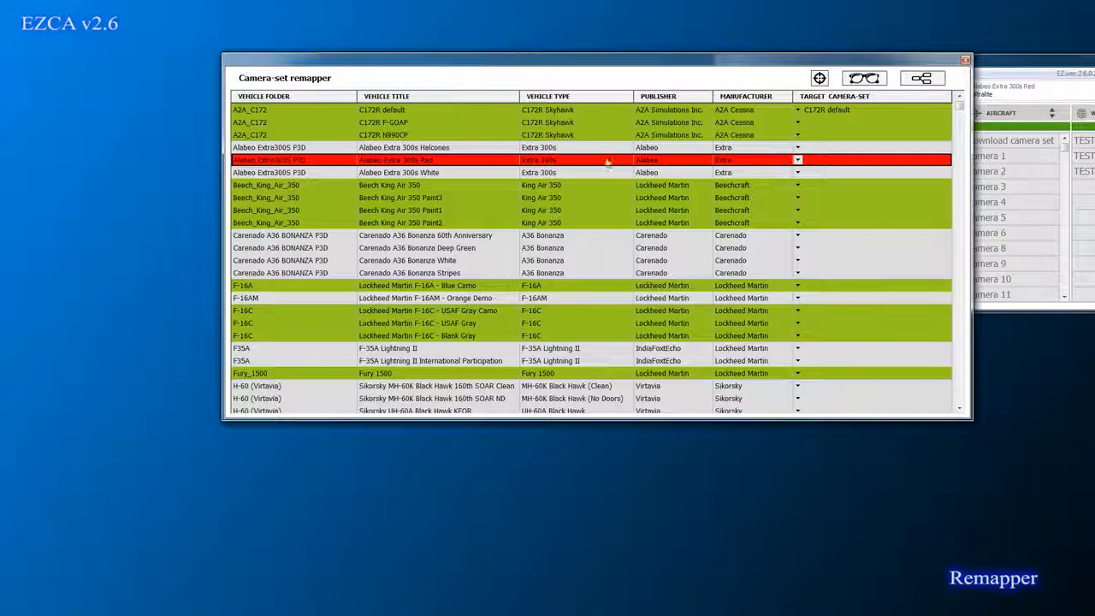
pyautogui.click(808, 159)
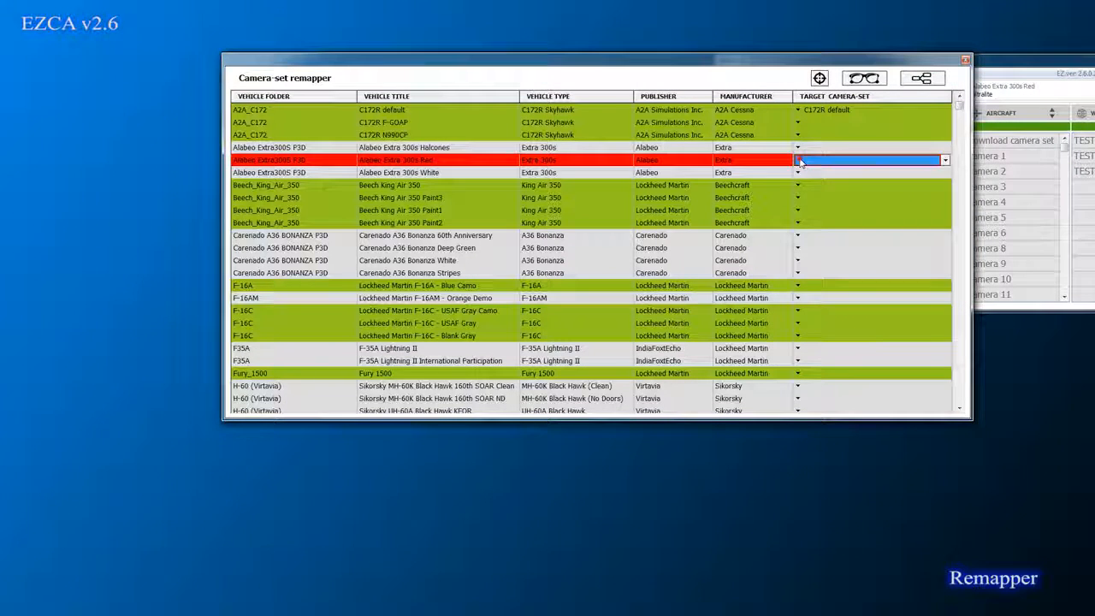
pyautogui.click(817, 160)
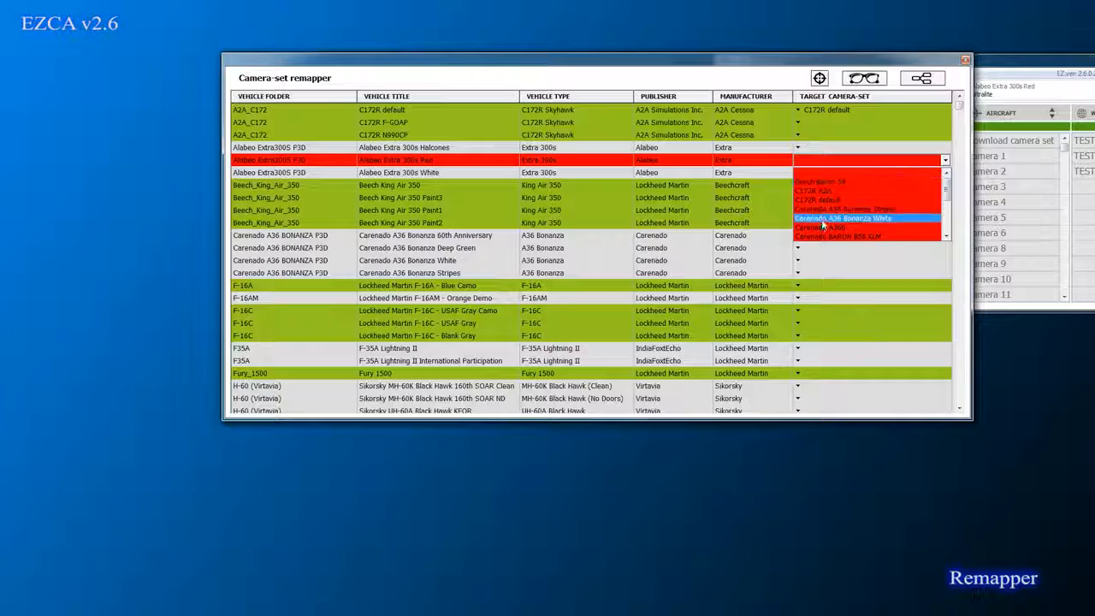
pyautogui.click(828, 174)
pyautogui.click(819, 78)
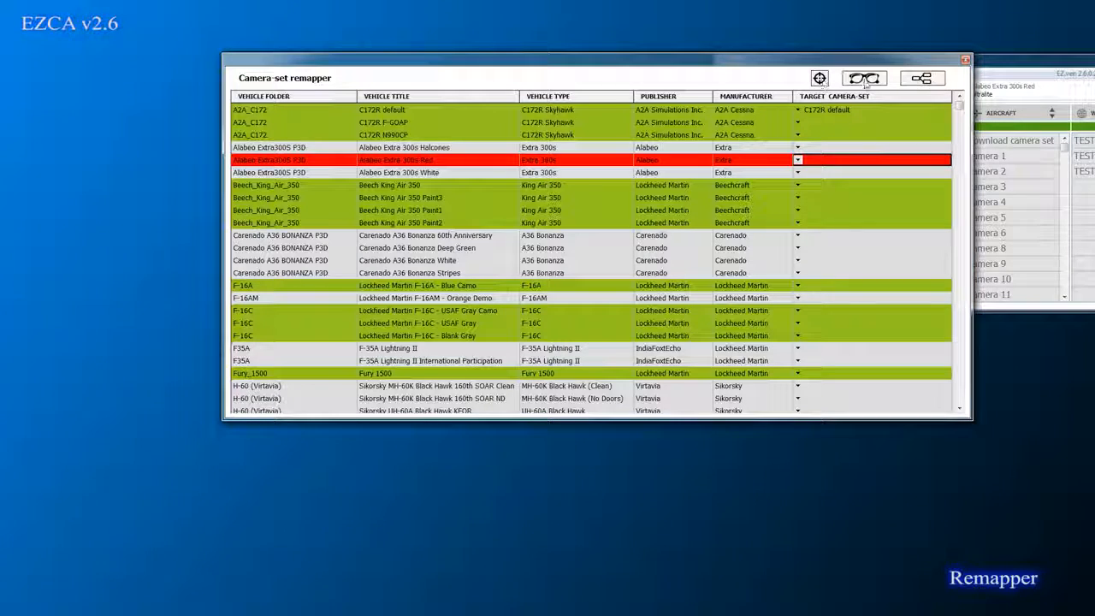
pyautogui.moveTo(368, 66); pyautogui.dragTo(488, 60)
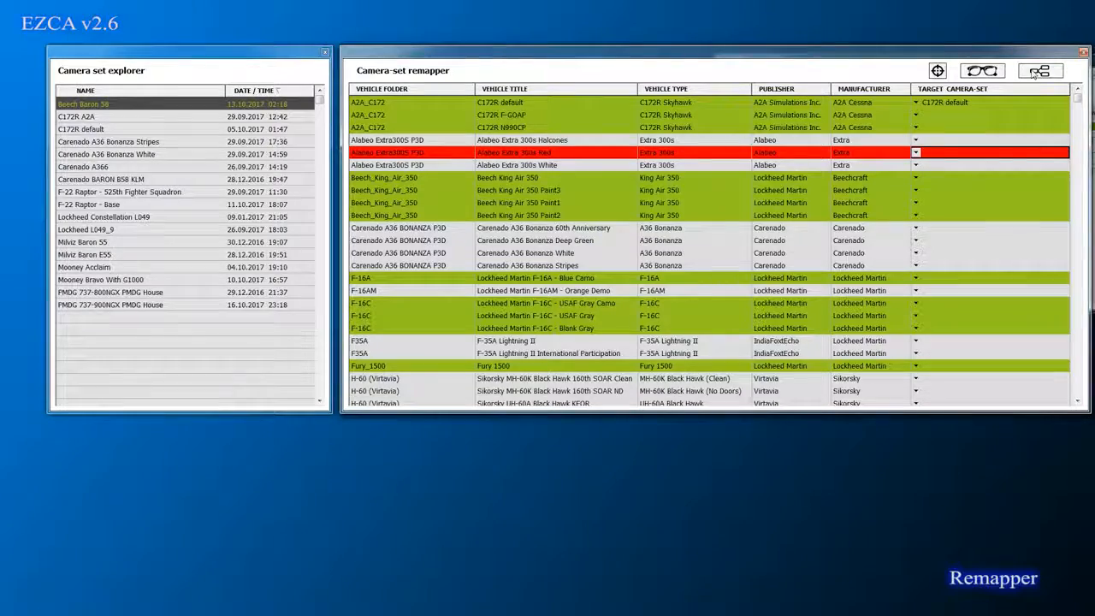
# Step: Save the current cameras as the Alabeo Extra 300s Red camera set with Update camera set
pyautogui.moveTo(1016, 54); pyautogui.dragTo(971, 102)
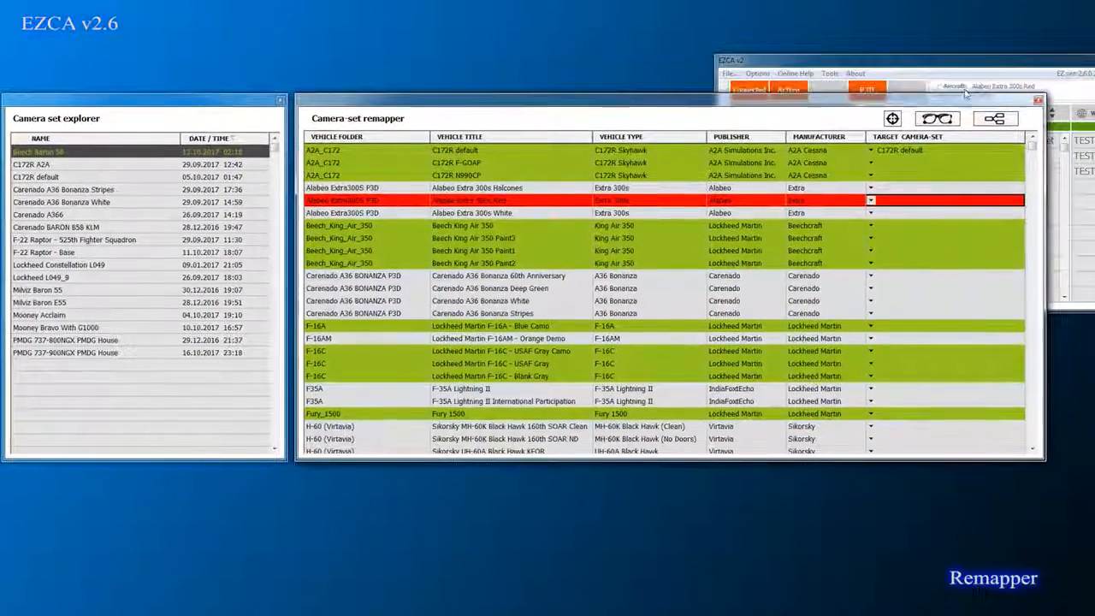
pyautogui.click(937, 63)
pyautogui.moveTo(936, 63); pyautogui.dragTo(652, 23)
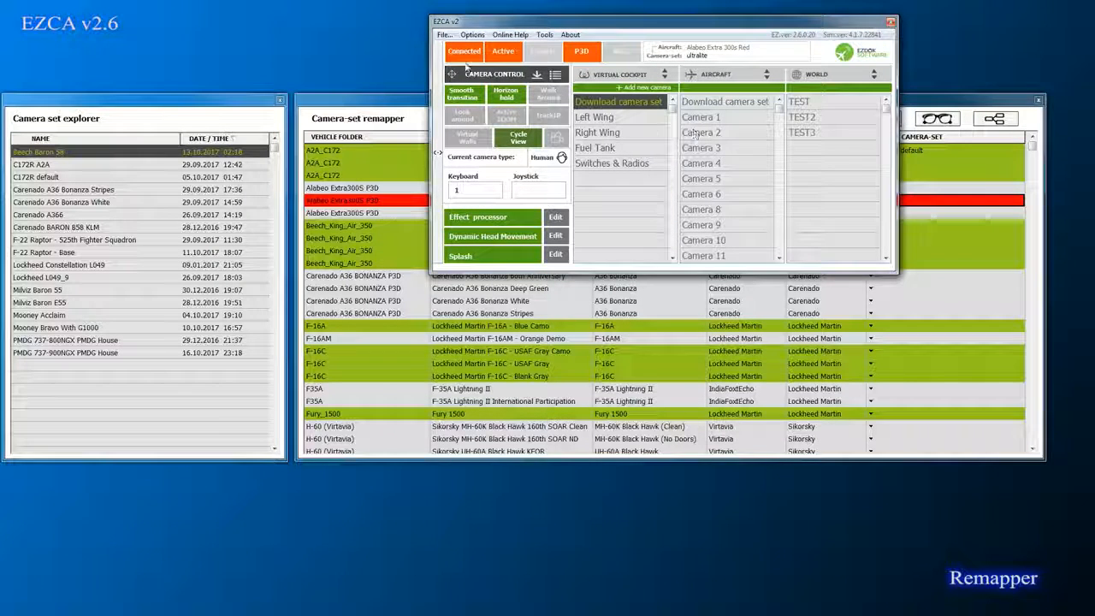
pyautogui.click(442, 35)
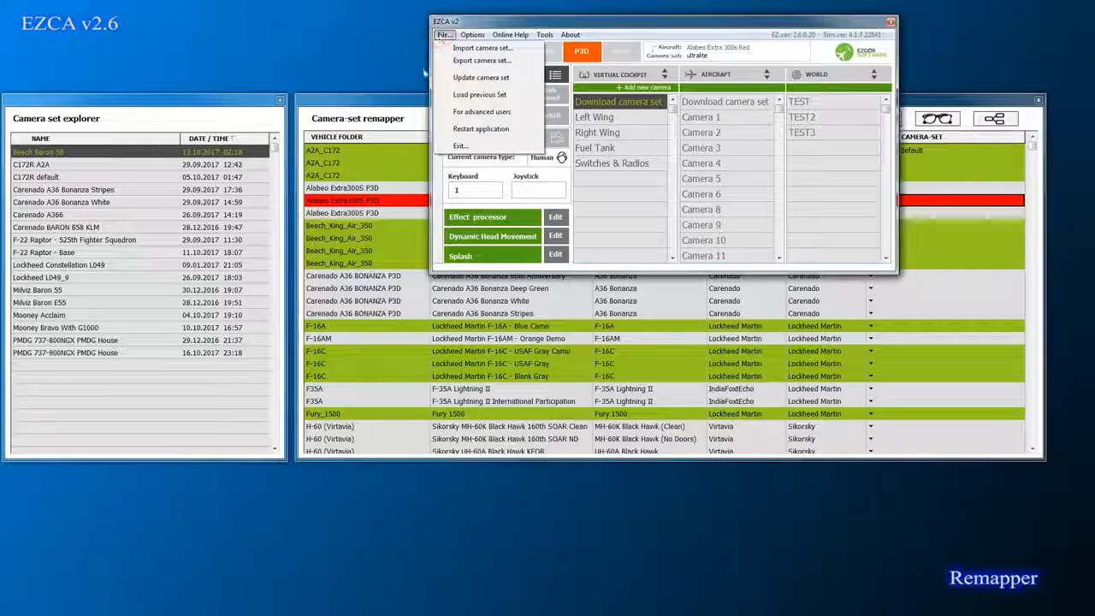
pyautogui.click(480, 79)
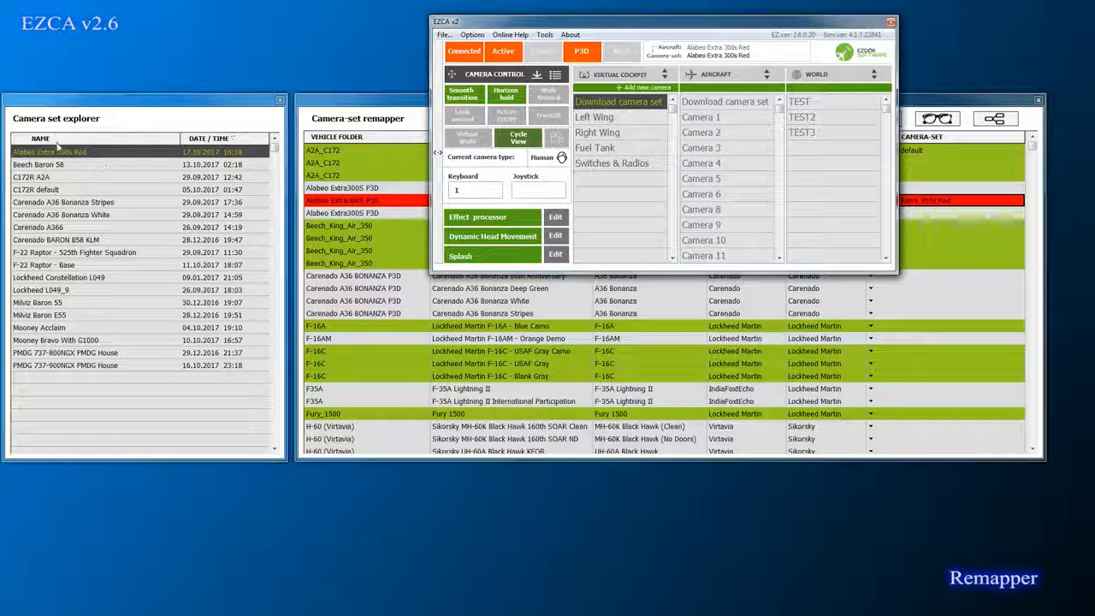
# Step: Map the Extra 300s Halcones and White rows to the Alabeo Extra 300s Red camera set
pyautogui.click(933, 202)
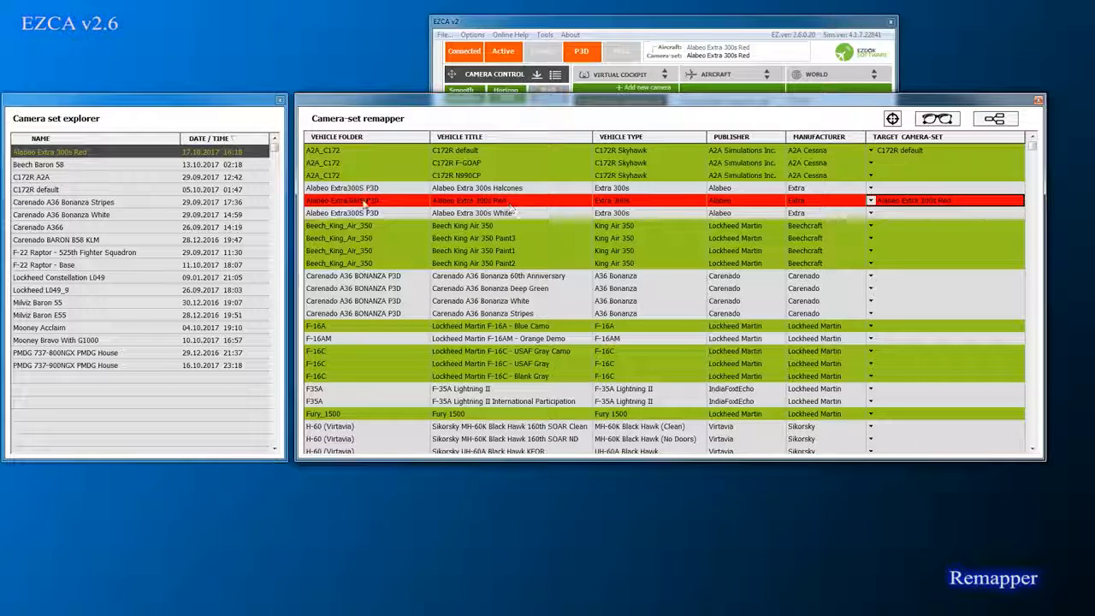
pyautogui.click(948, 190)
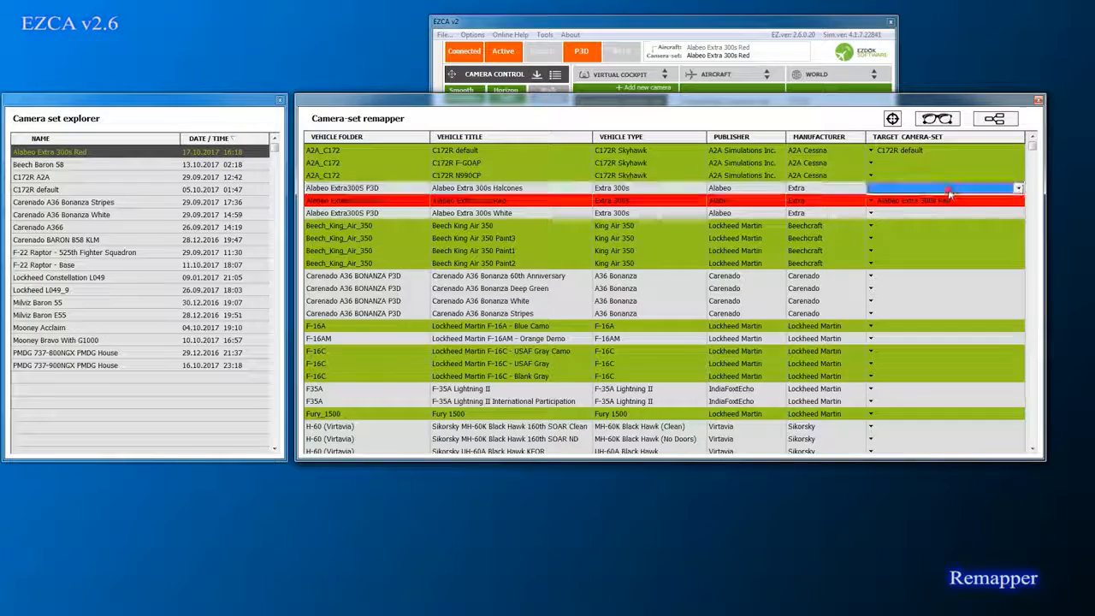
pyautogui.click(948, 190)
pyautogui.click(890, 213)
pyautogui.click(885, 213)
pyautogui.click(886, 213)
pyautogui.click(886, 225)
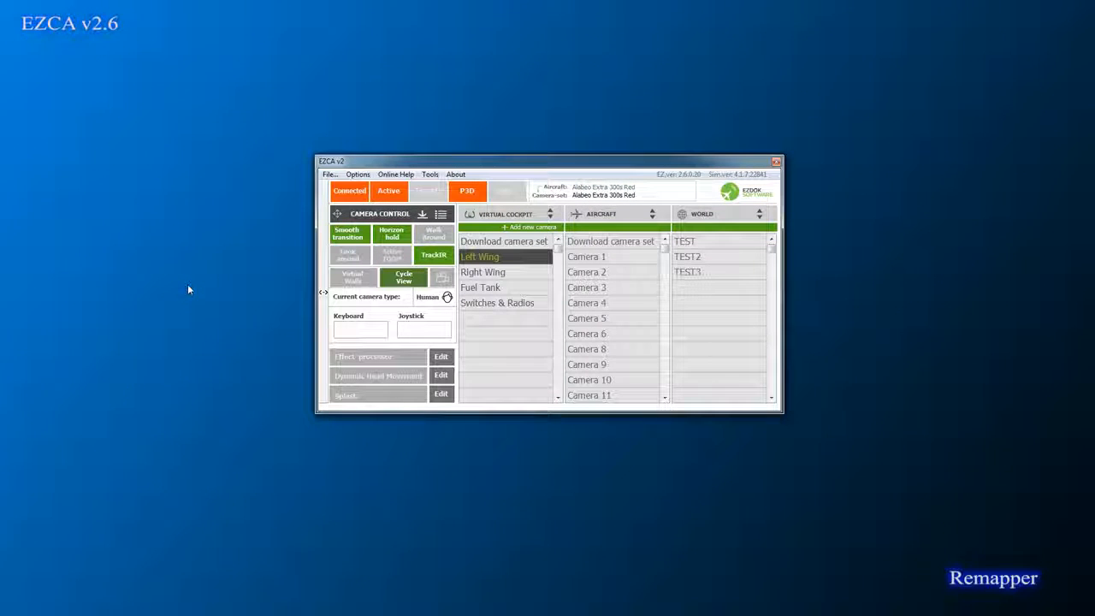
# Step: Rename Camera 1 to 'test' and update the Alabeo Extra 300s Red camera set
pyautogui.click(332, 178)
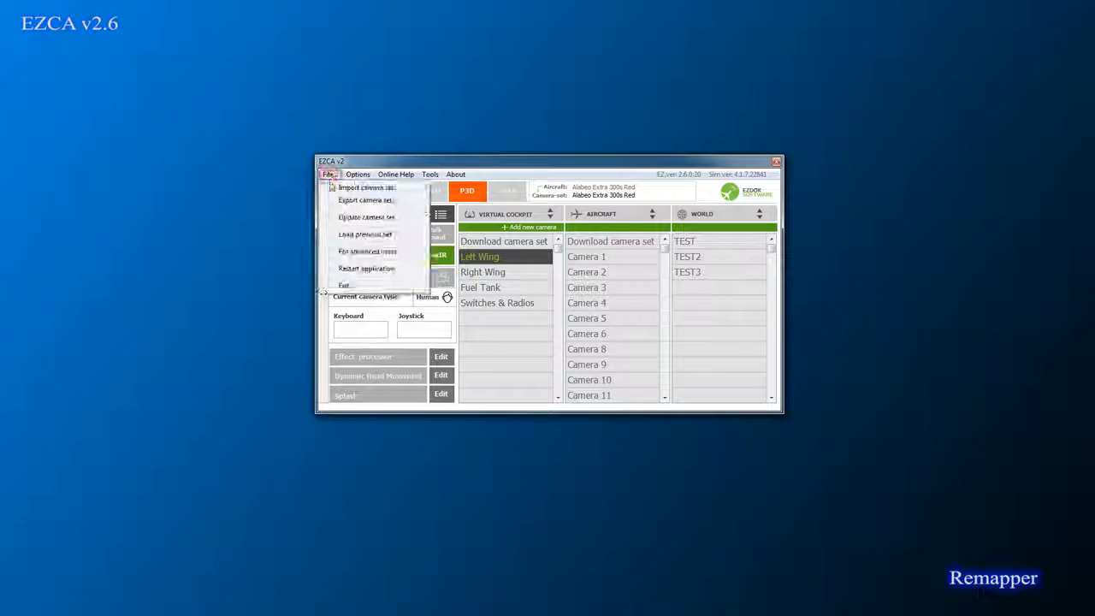
pyautogui.click(510, 165)
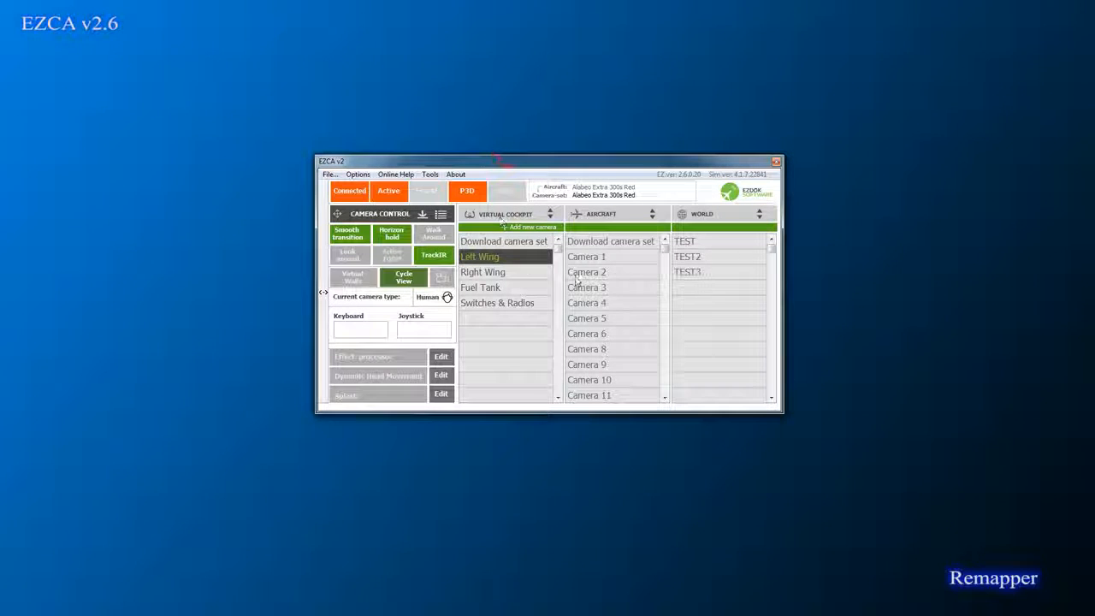
pyautogui.rightClick(603, 257)
pyautogui.click(618, 277)
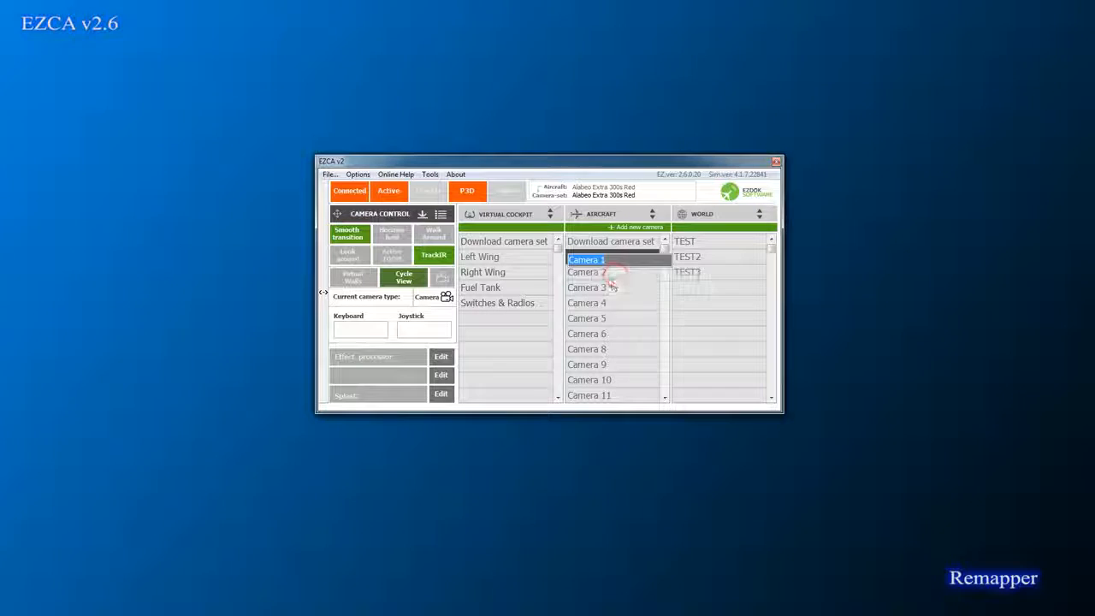
pyautogui.write('test')
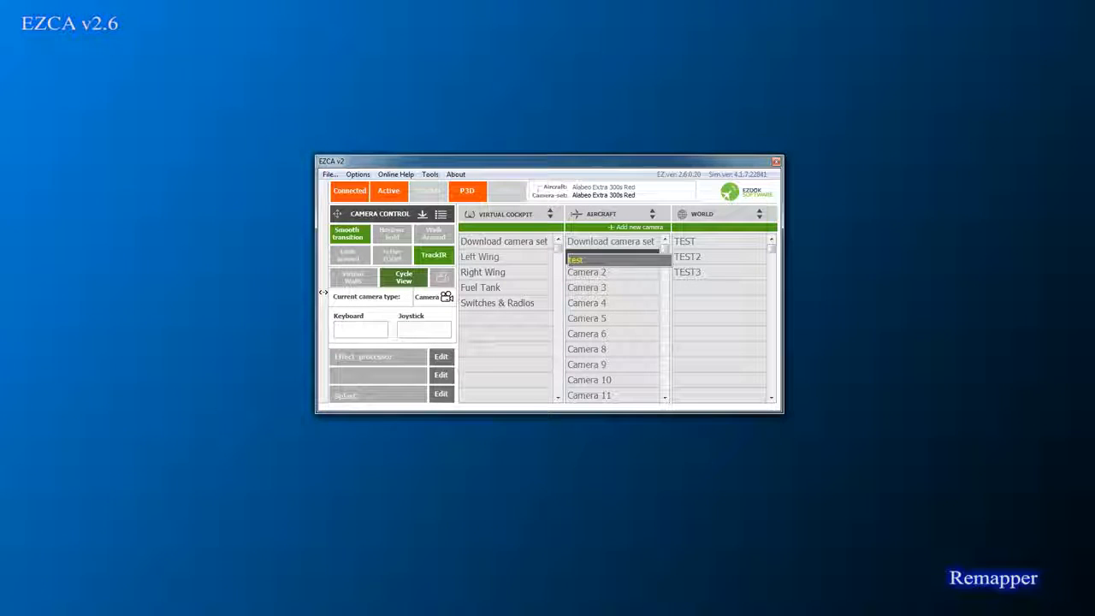
pyautogui.press('Return')
pyautogui.click(329, 174)
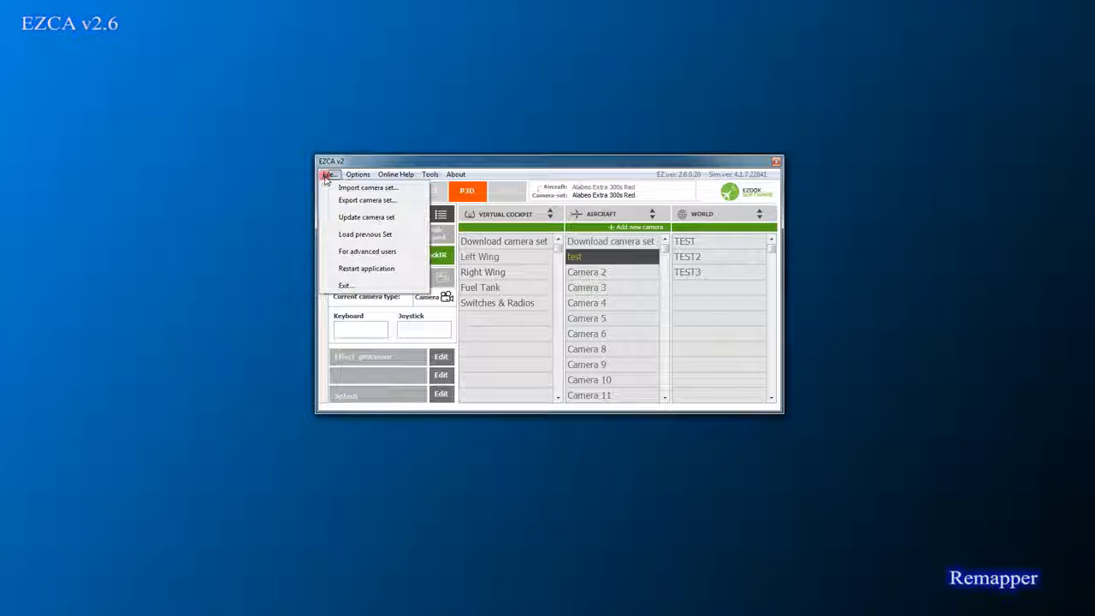
pyautogui.click(364, 217)
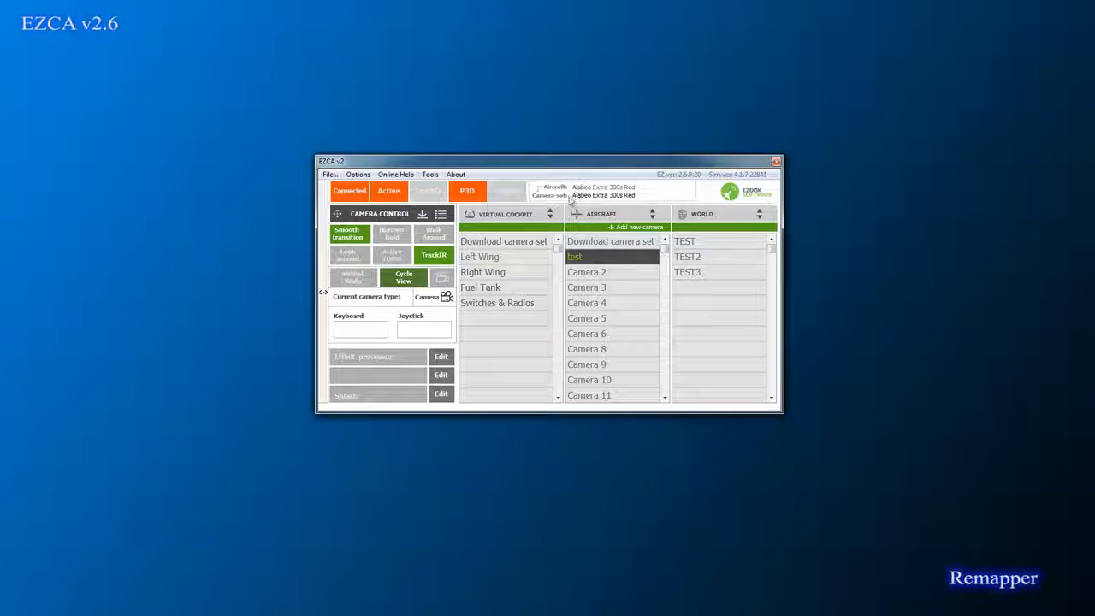
pyautogui.moveTo(508, 163); pyautogui.dragTo(611, 84)
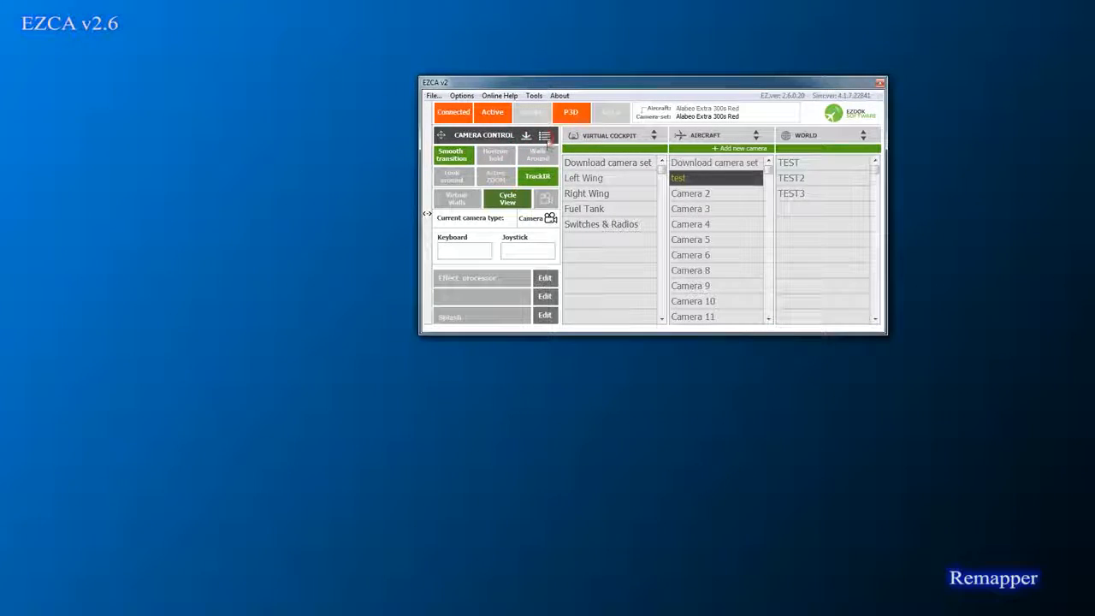
# Step: Open the Camera-set remapper, then load the Alabeo Extra 300s White in Prepar3D
pyautogui.click(546, 137)
pyautogui.moveTo(515, 214); pyautogui.dragTo(455, 209)
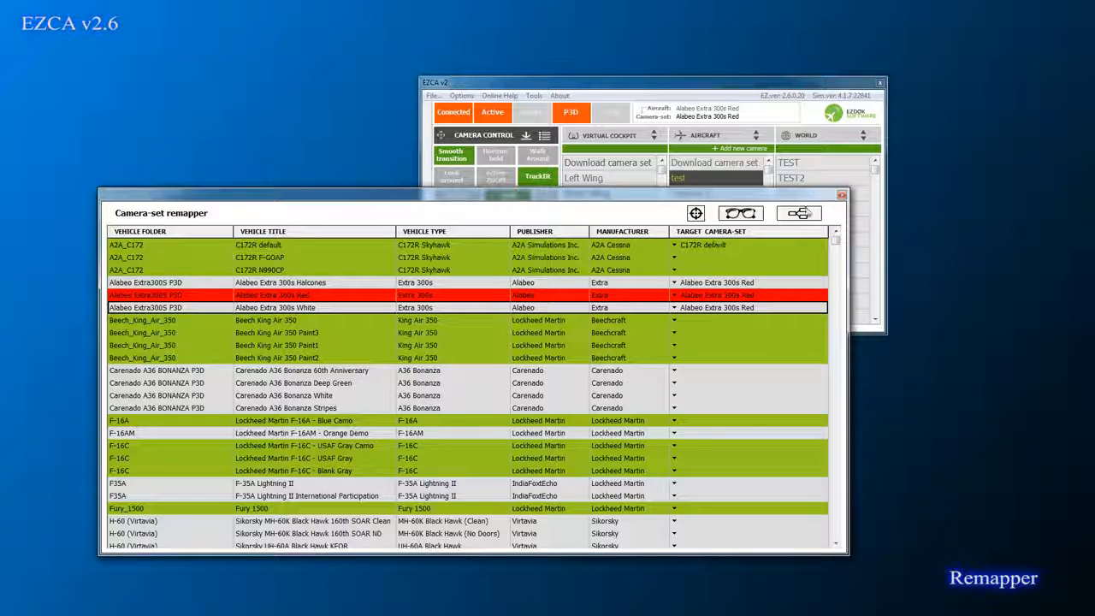
pyautogui.click(418, 604)
pyautogui.click(606, 40)
pyautogui.click(615, 56)
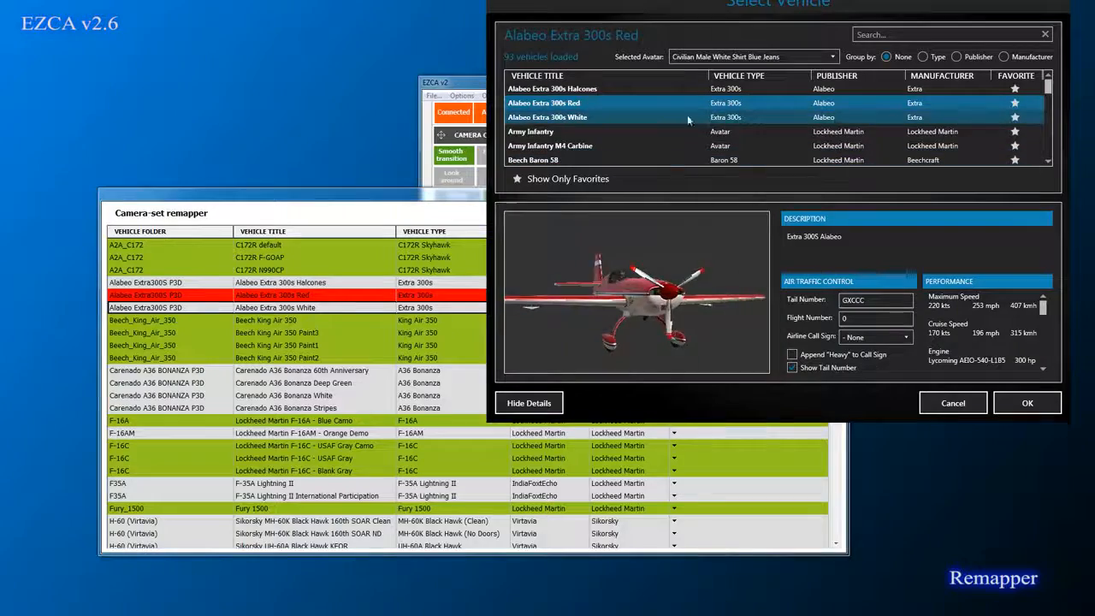
pyautogui.click(687, 117)
pyautogui.click(1027, 403)
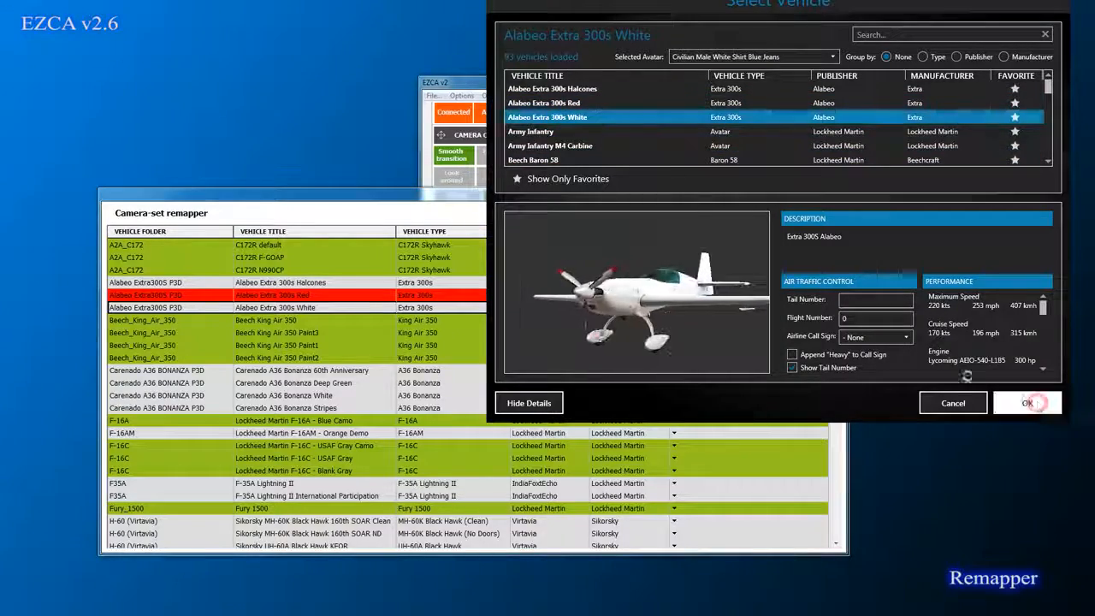
pyautogui.click(455, 197)
pyautogui.moveTo(454, 197); pyautogui.dragTo(384, 212)
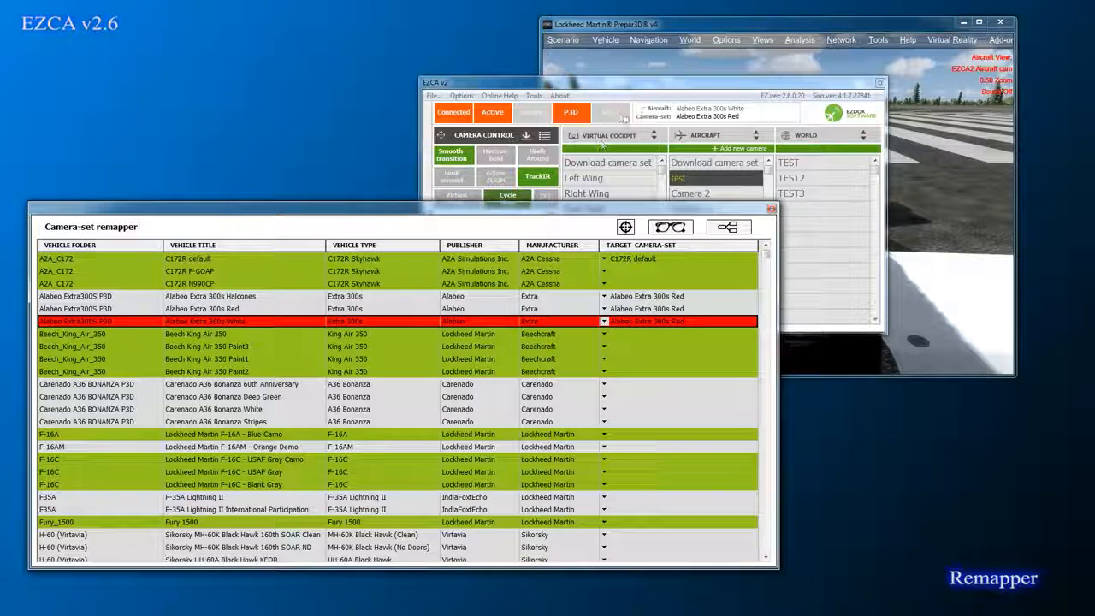
# Step: Close, reopen and reposition the Camera-set remapper to uncover the EZCA window
pyautogui.click(771, 208)
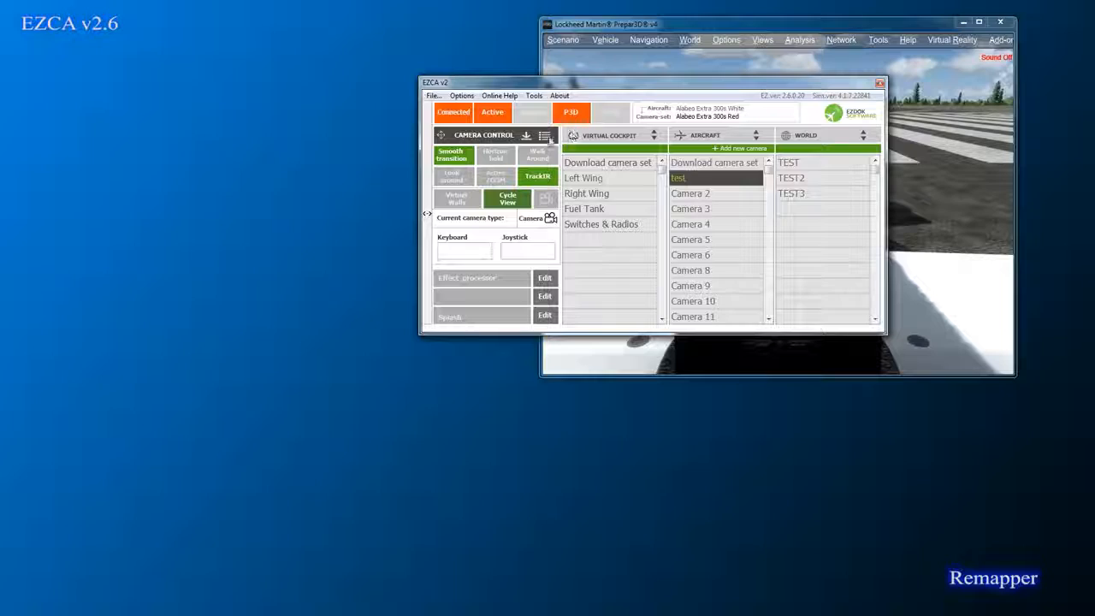
pyautogui.click(547, 138)
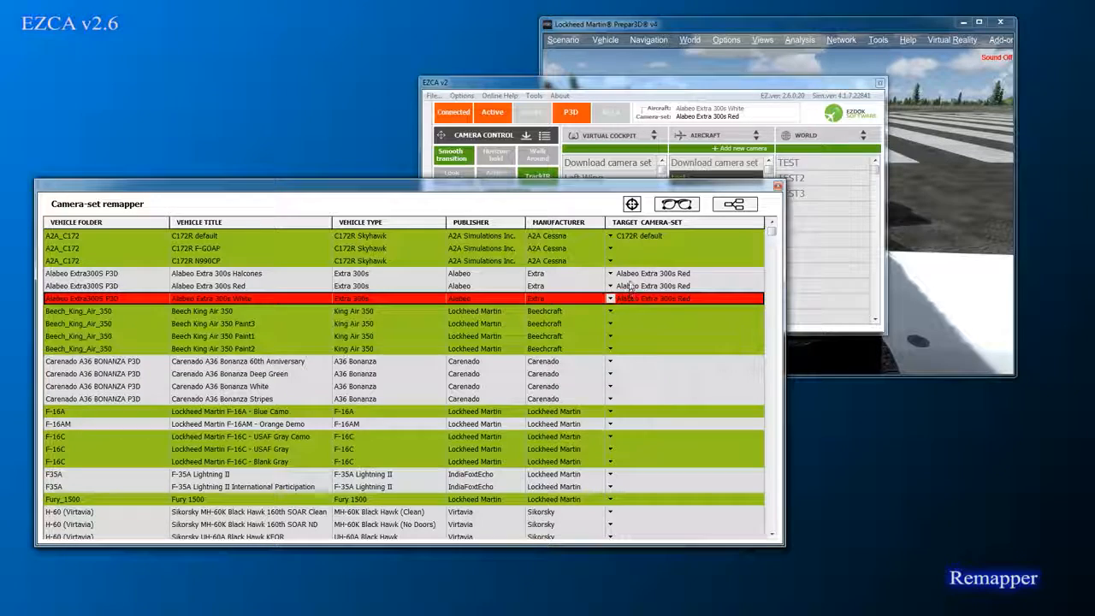
pyautogui.moveTo(593, 188); pyautogui.dragTo(571, 257)
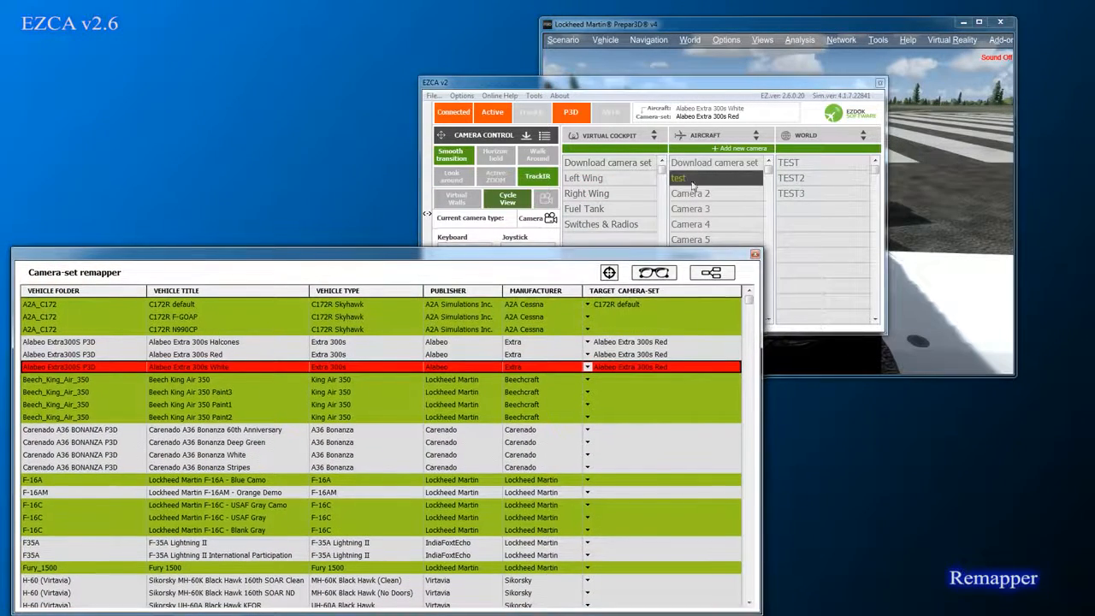
# Step: Rename the test camera to 'test2' and update the camera set
pyautogui.rightClick(693, 181)
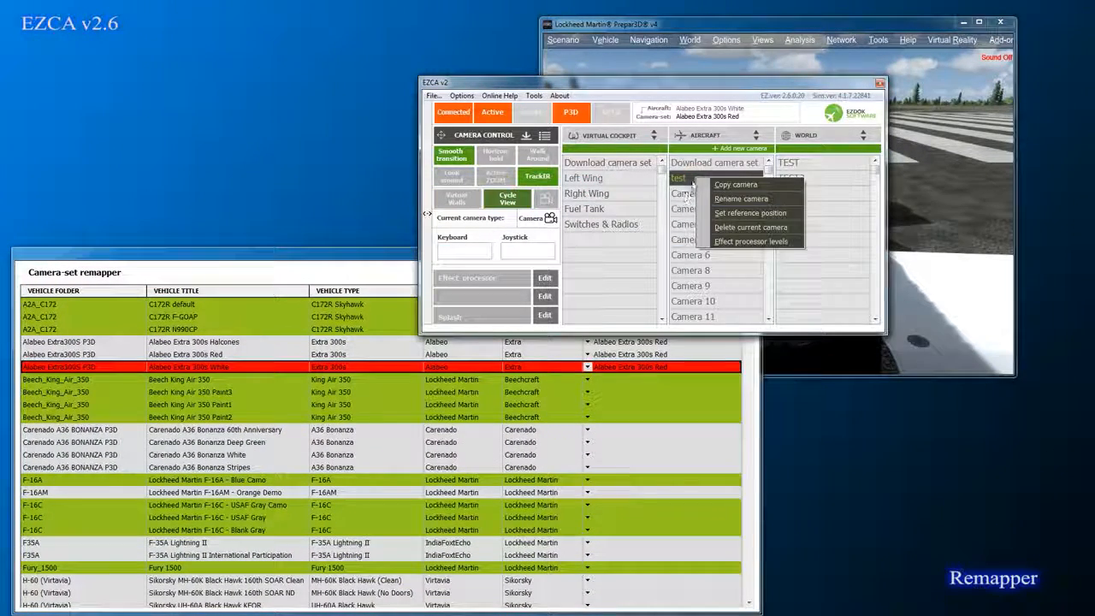
pyautogui.click(741, 199)
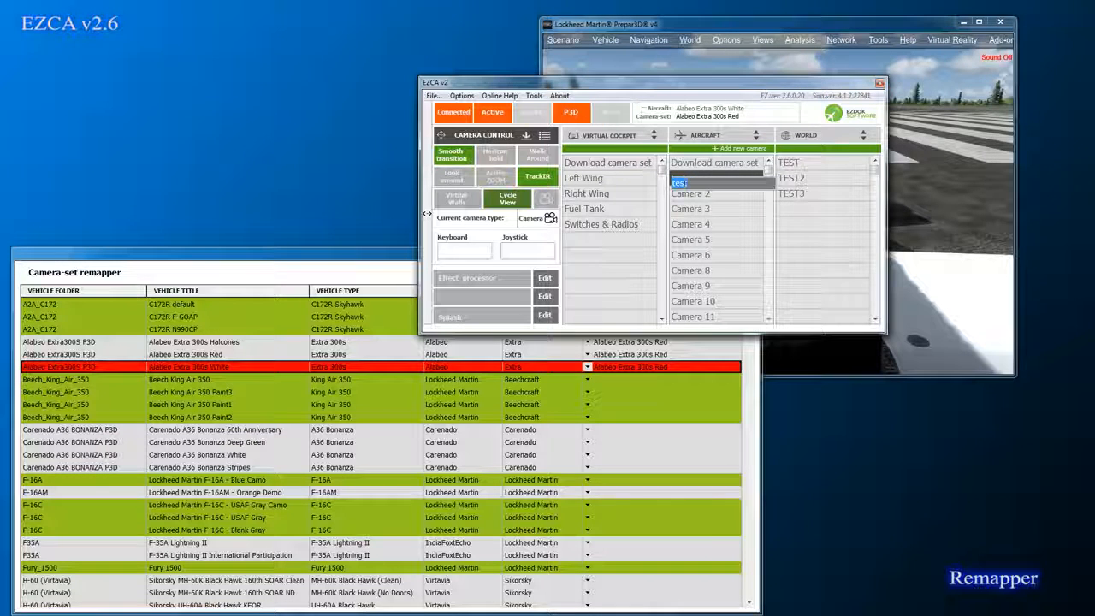
pyautogui.write('test2')
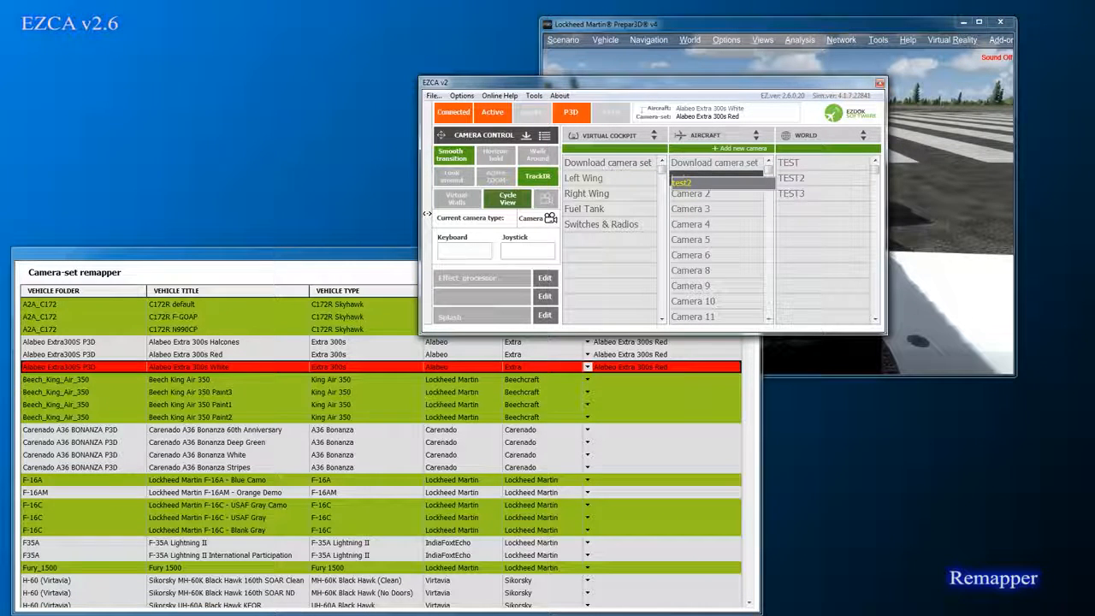
pyautogui.press('Return')
pyautogui.click(433, 97)
pyautogui.click(449, 139)
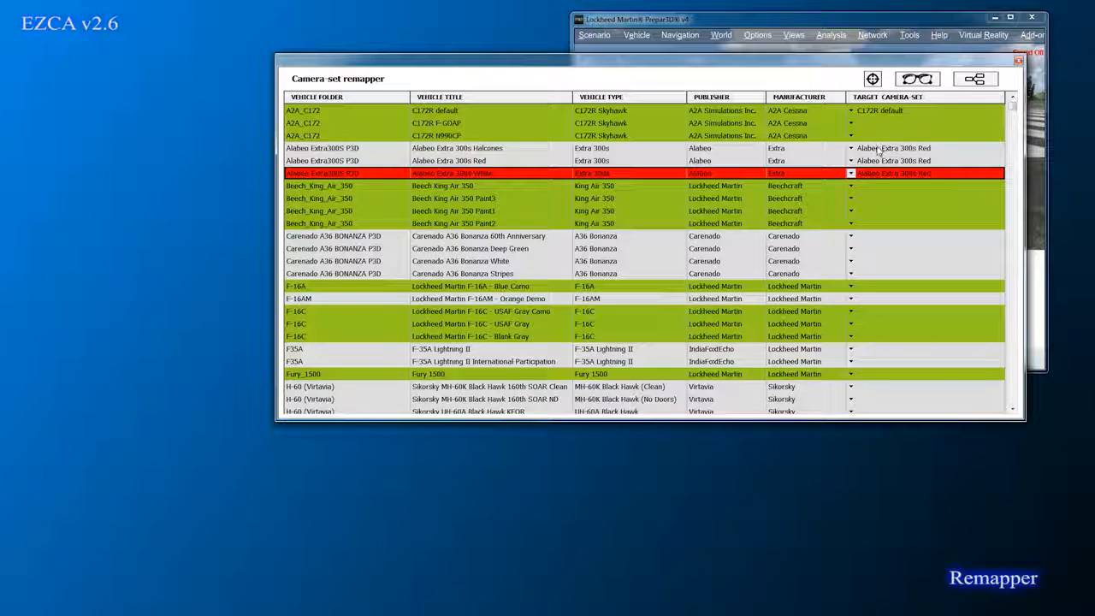
# Step: In the Camera set explorer, rename the 'Alabeo Extra 300s Red' camera set to 'Extra 300s'
pyautogui.click(917, 78)
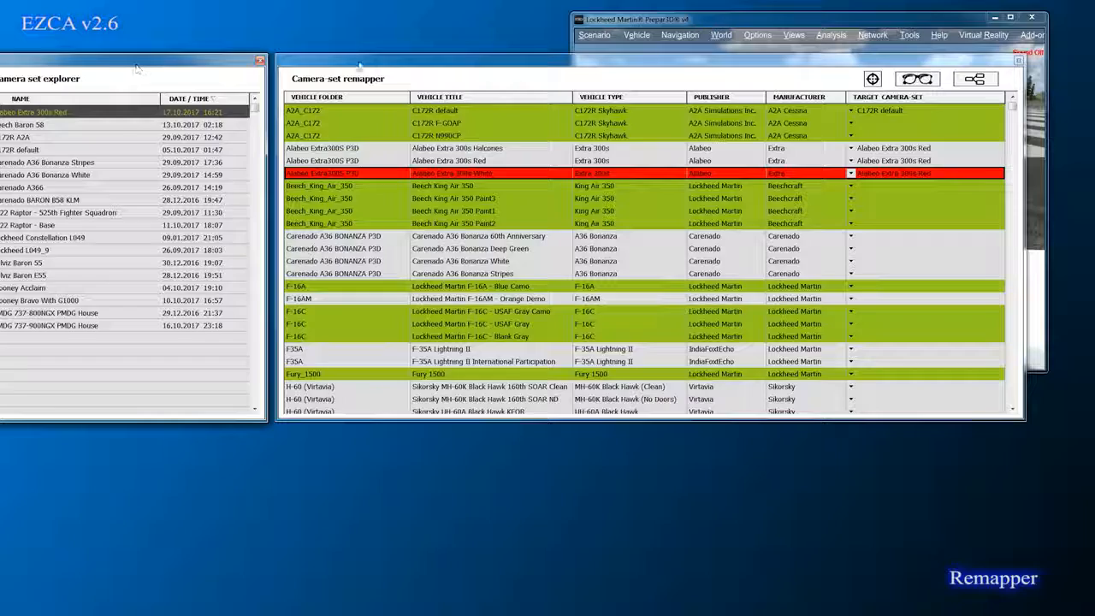
pyautogui.moveTo(358, 63); pyautogui.dragTo(383, 63)
pyautogui.click(107, 113)
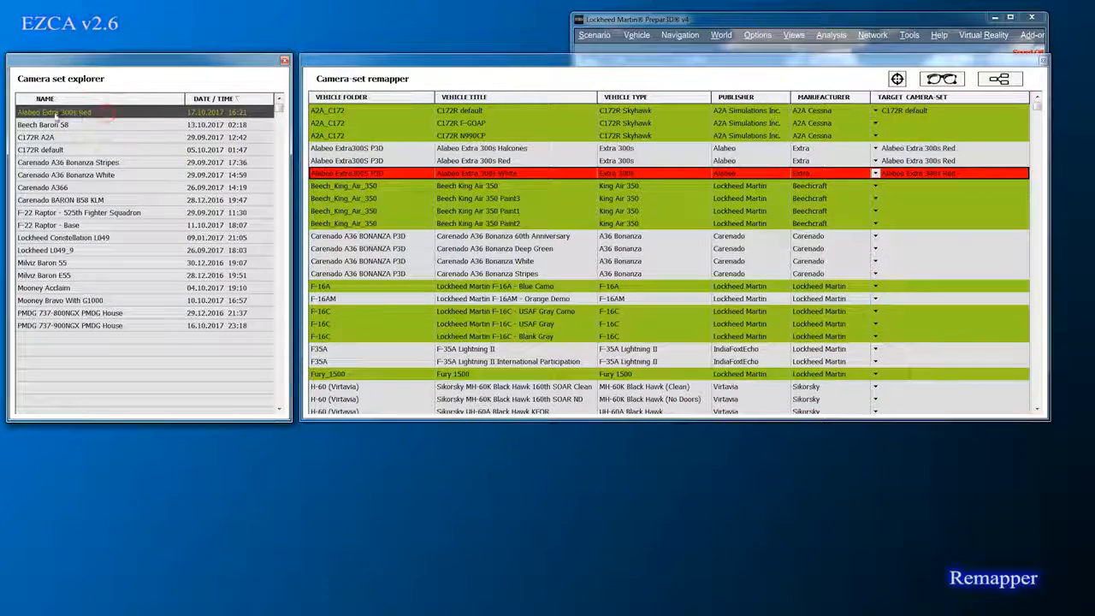
pyautogui.rightClick(105, 113)
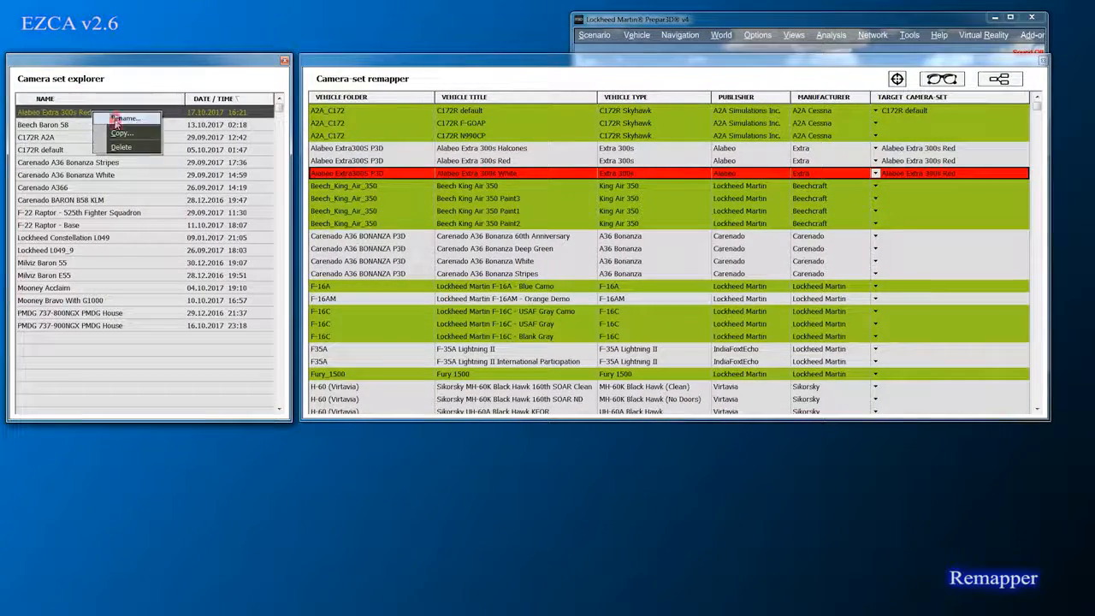
pyautogui.click(116, 120)
pyautogui.moveTo(77, 109); pyautogui.dragTo(162, 113)
pyautogui.press('BackSpace')
pyautogui.press('Left')
pyautogui.press('Left')
pyautogui.press('Left')
pyautogui.press('Left')
pyautogui.press('Left')
pyautogui.press('Left')
pyautogui.press('Left')
pyautogui.press('Left')
pyautogui.press('Left')
pyautogui.press('Left')
pyautogui.press('BackSpace')
pyautogui.press('BackSpace')
pyautogui.press('BackSpace')
pyautogui.press('BackSpace')
pyautogui.press('BackSpace')
pyautogui.press('BackSpace')
pyautogui.press('BackSpace')
pyautogui.press('Return')
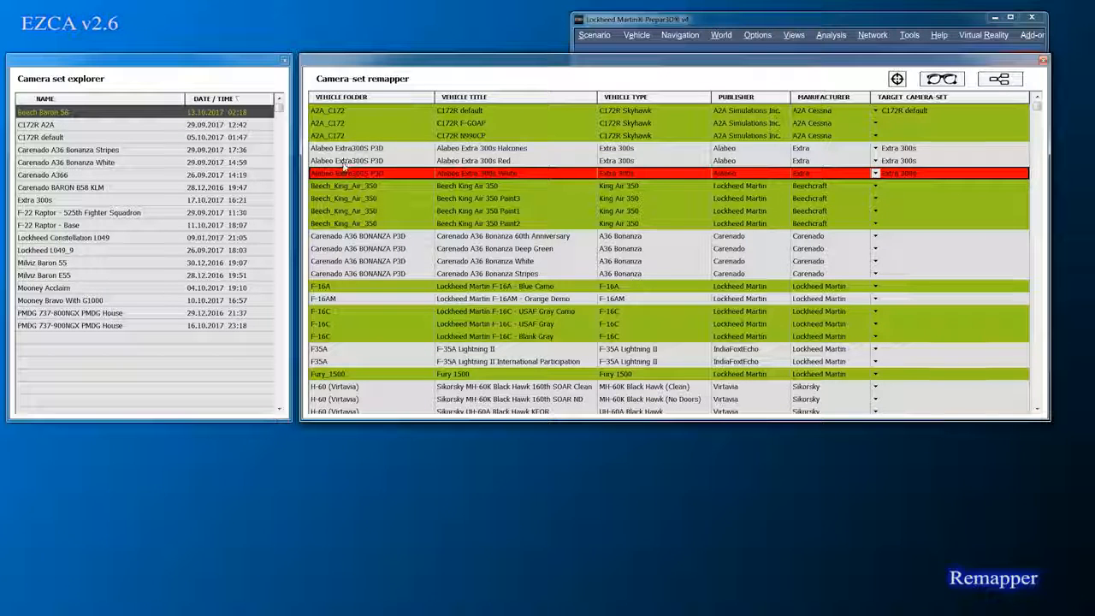
# Step: Close the remapper and Camera set explorer windows
pyautogui.click(1042, 62)
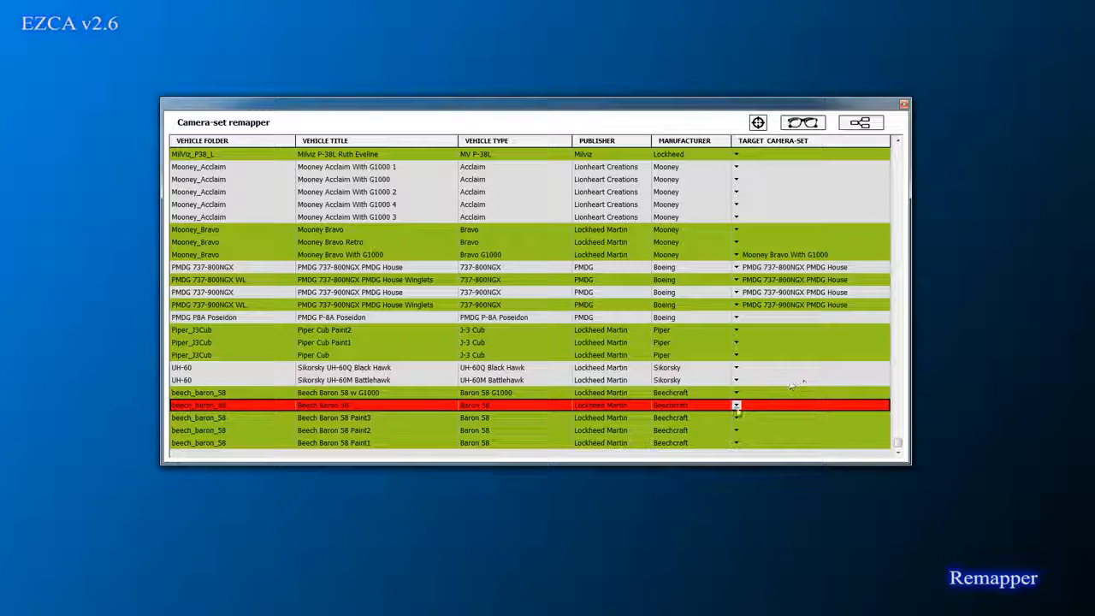
pyautogui.click(737, 408)
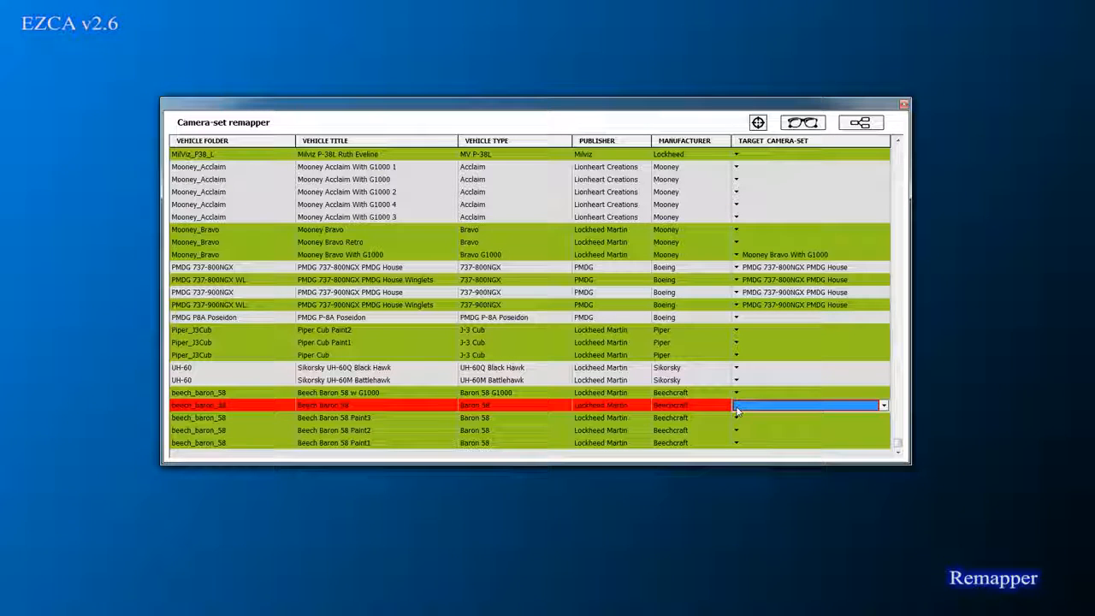
pyautogui.click(738, 409)
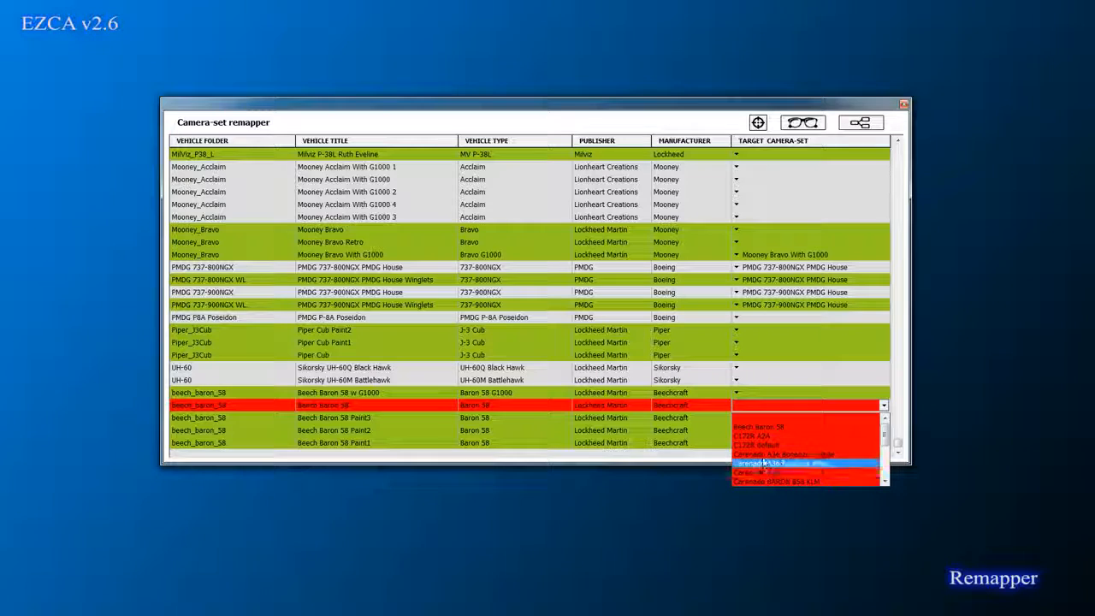
pyautogui.click(764, 414)
pyautogui.click(777, 306)
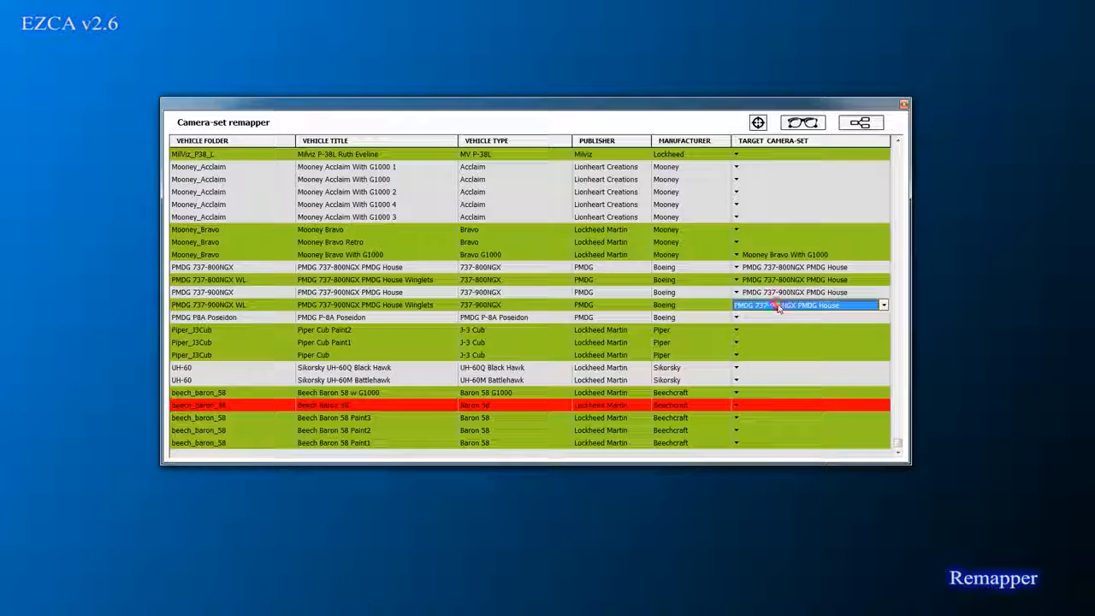
pyautogui.click(777, 305)
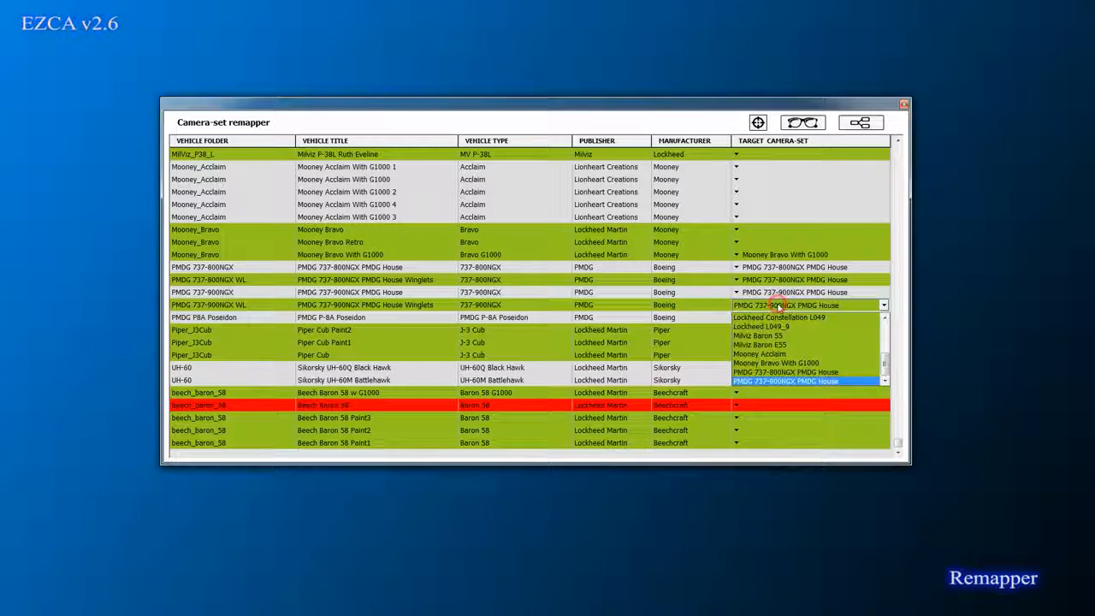
pyautogui.click(774, 383)
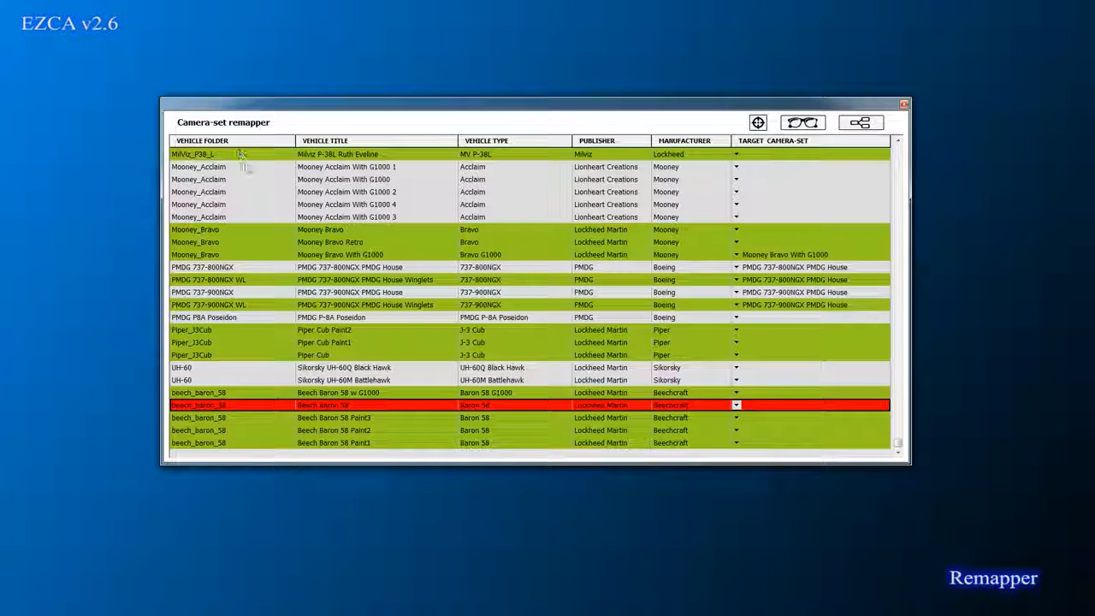
pyautogui.moveTo(900, 411); pyautogui.dragTo(899, 145)
pyautogui.moveTo(915, 338); pyautogui.dragTo(905, 459)
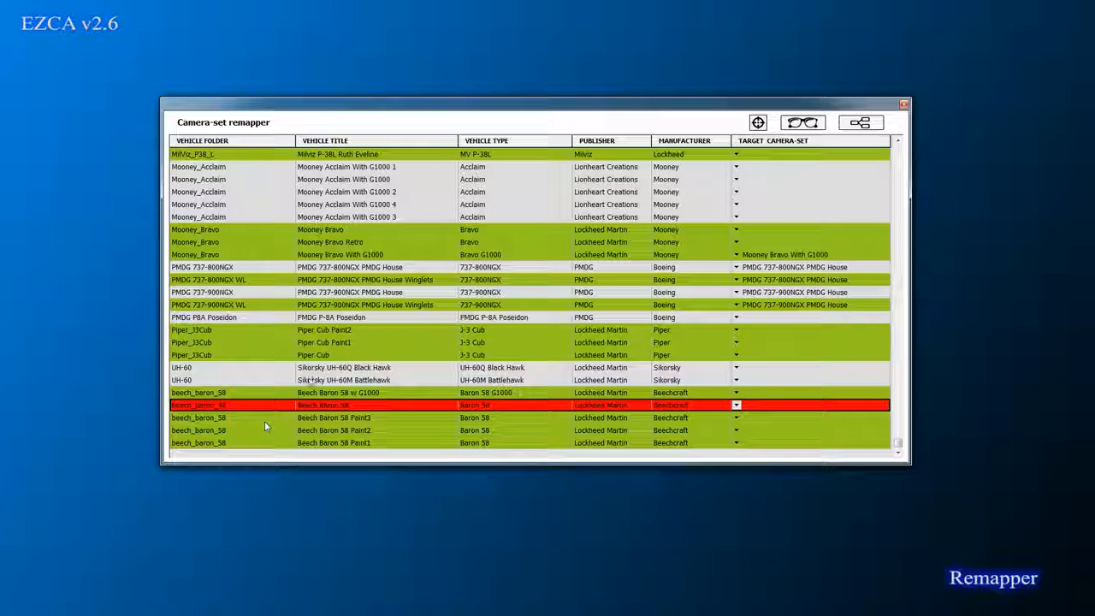